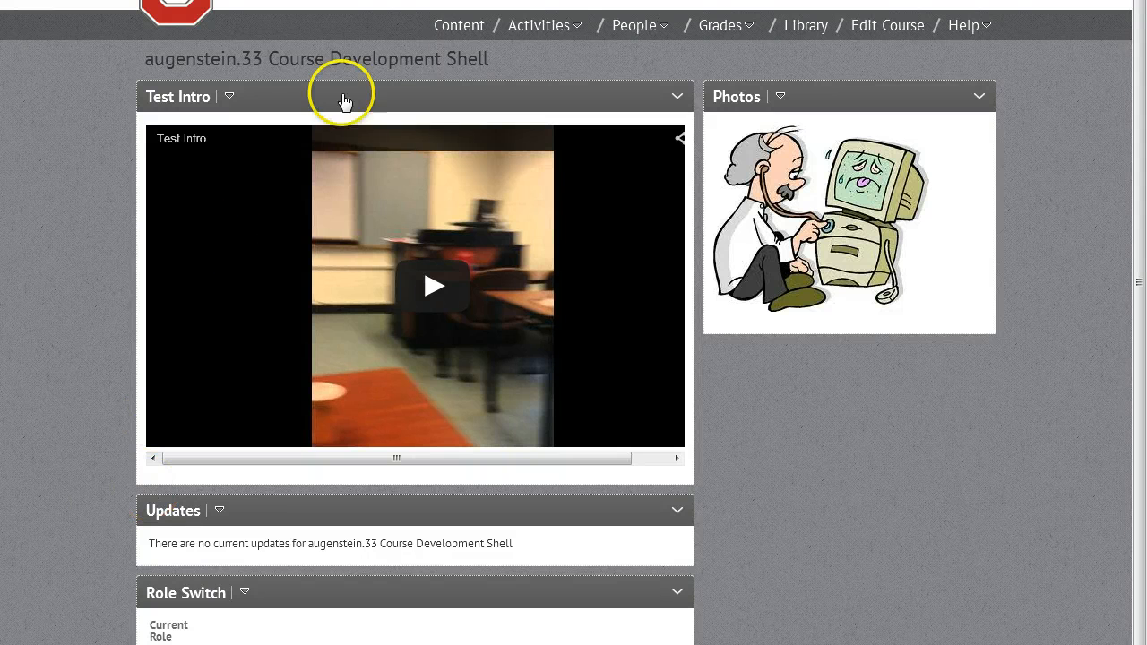
- Create a new survey in the course's Surveys activity and enter Survey as its name
left_click(564, 31)
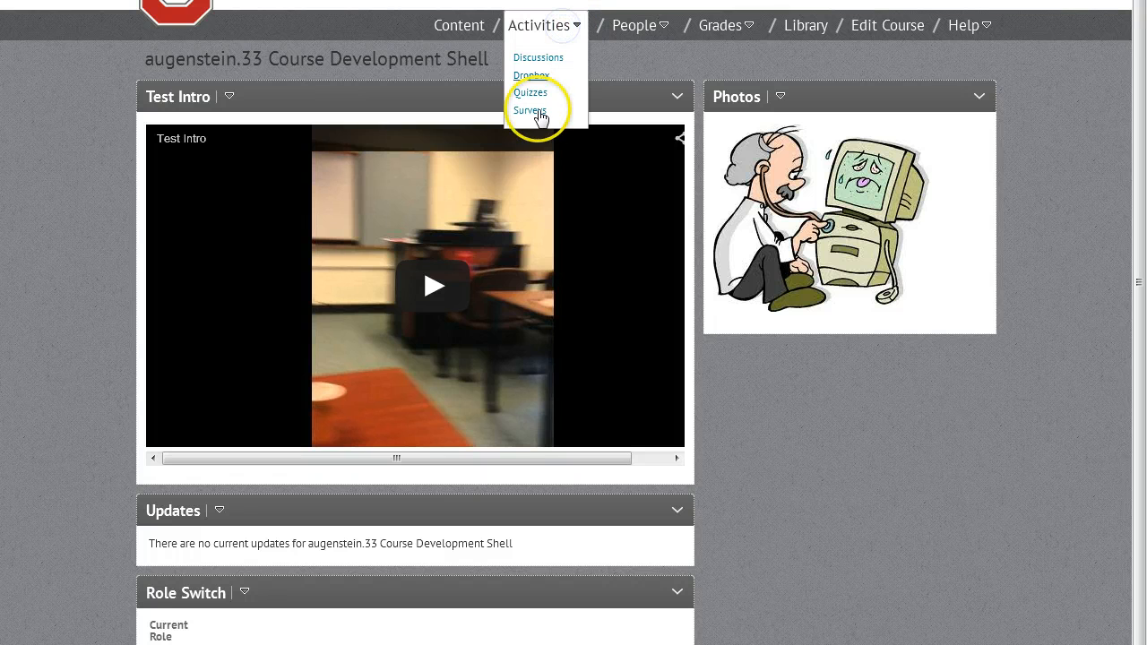
left_click(530, 110)
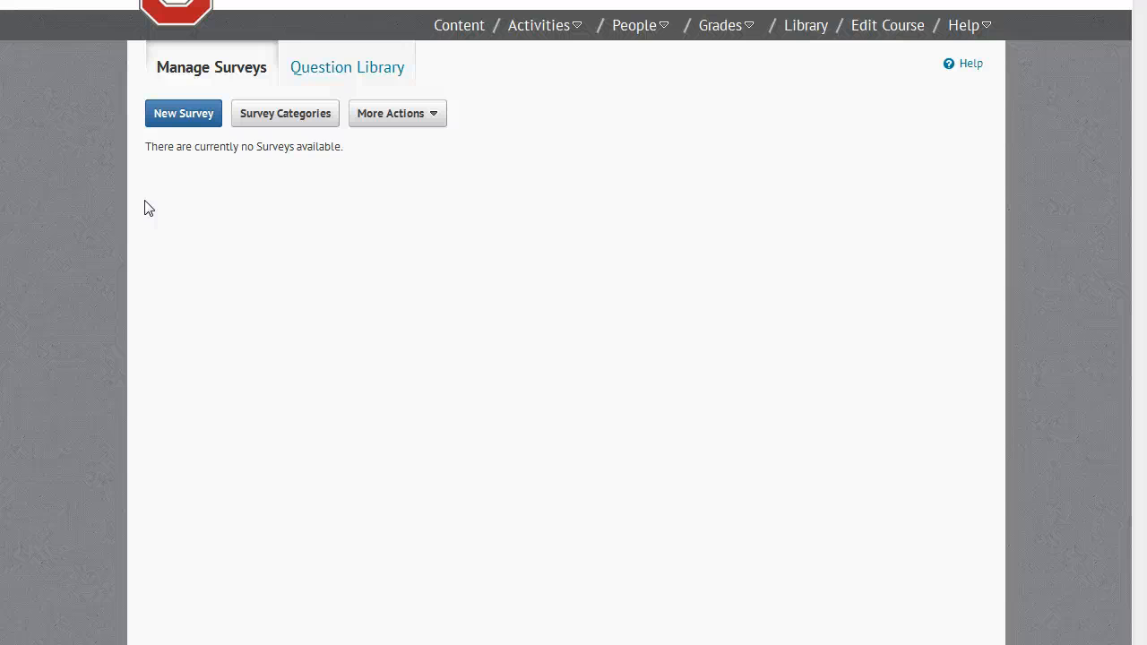
left_click(200, 115)
left_click(183, 167)
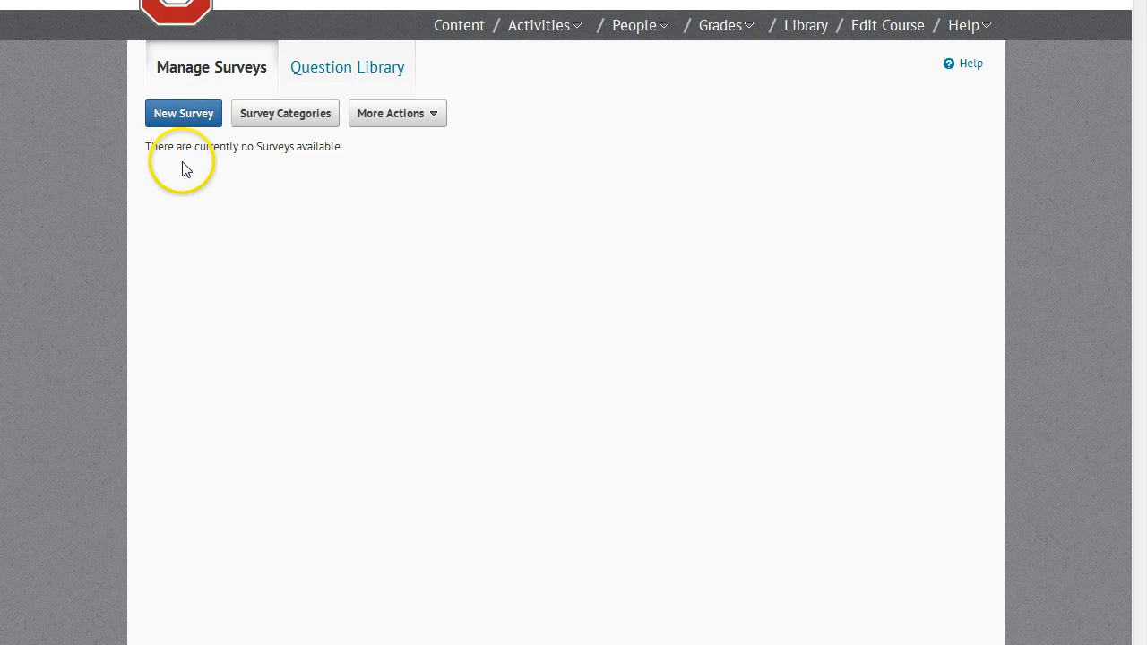
left_click(218, 197)
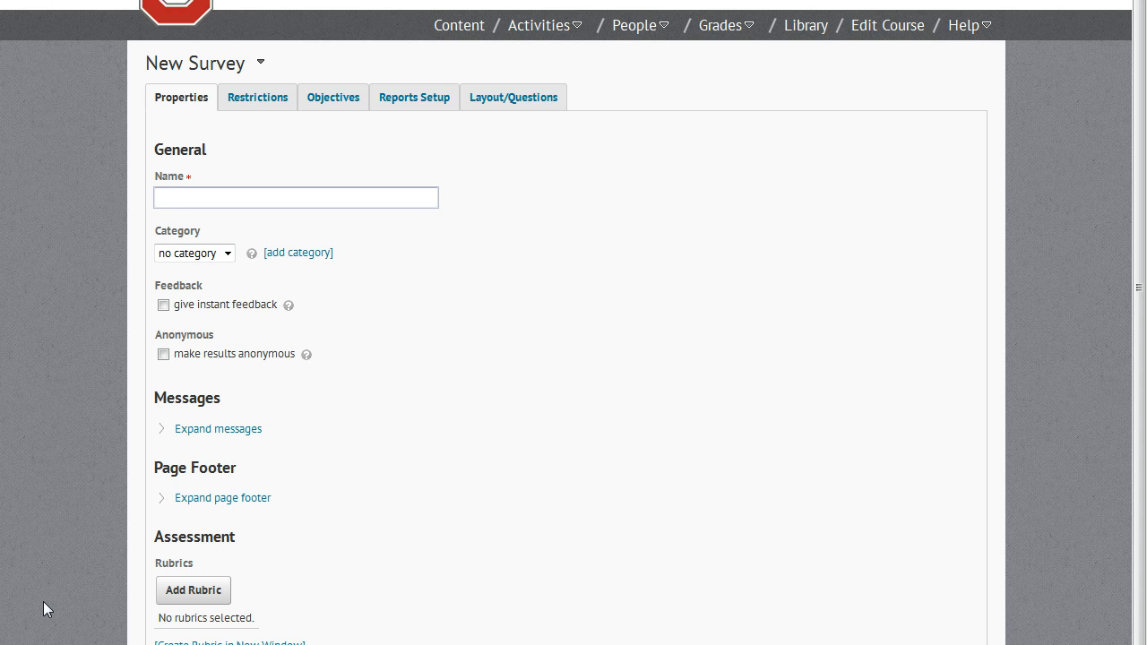
type("Survey")
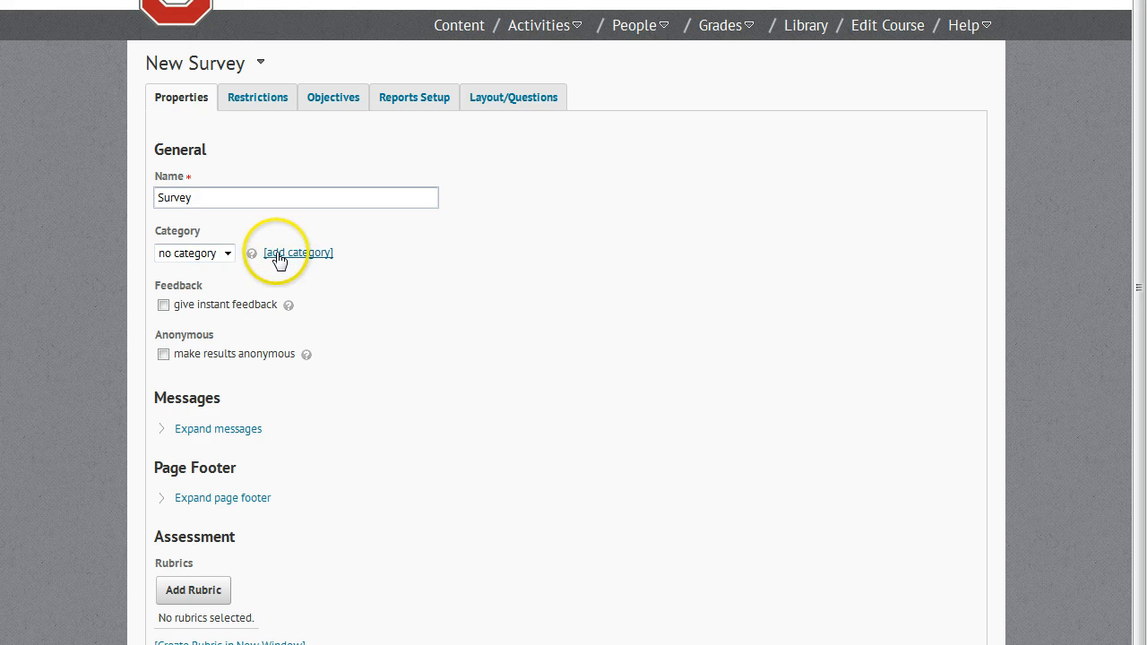
- Try the instant feedback and anonymous results options on the new survey, clearing each one again
left_click(228, 256)
left_click(228, 255)
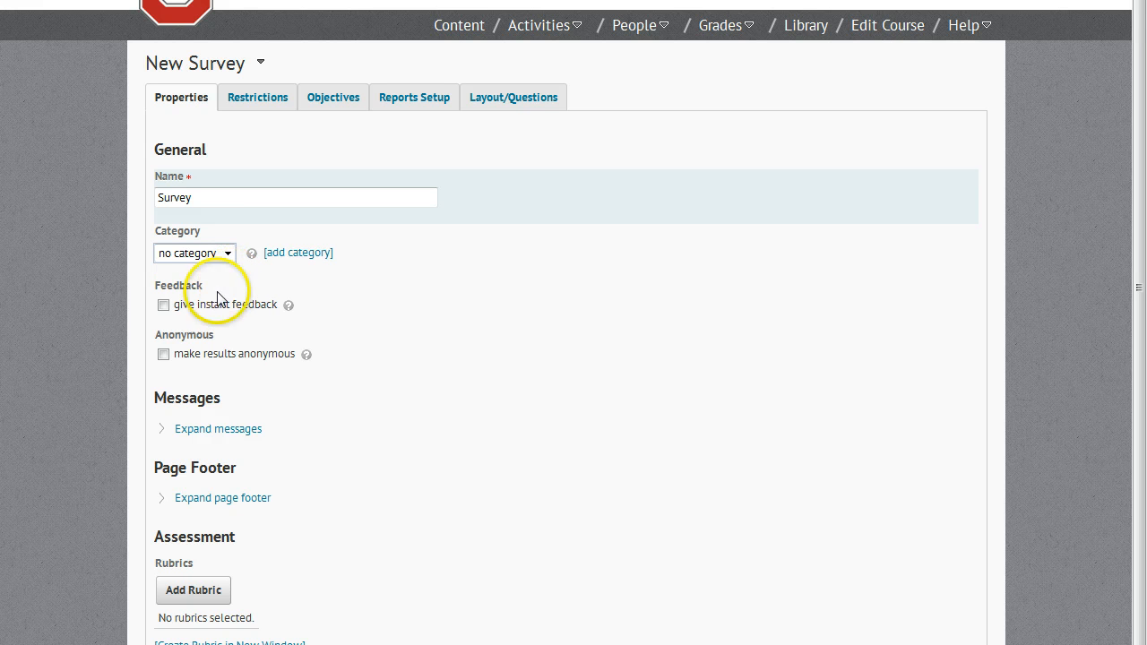
left_click(163, 305)
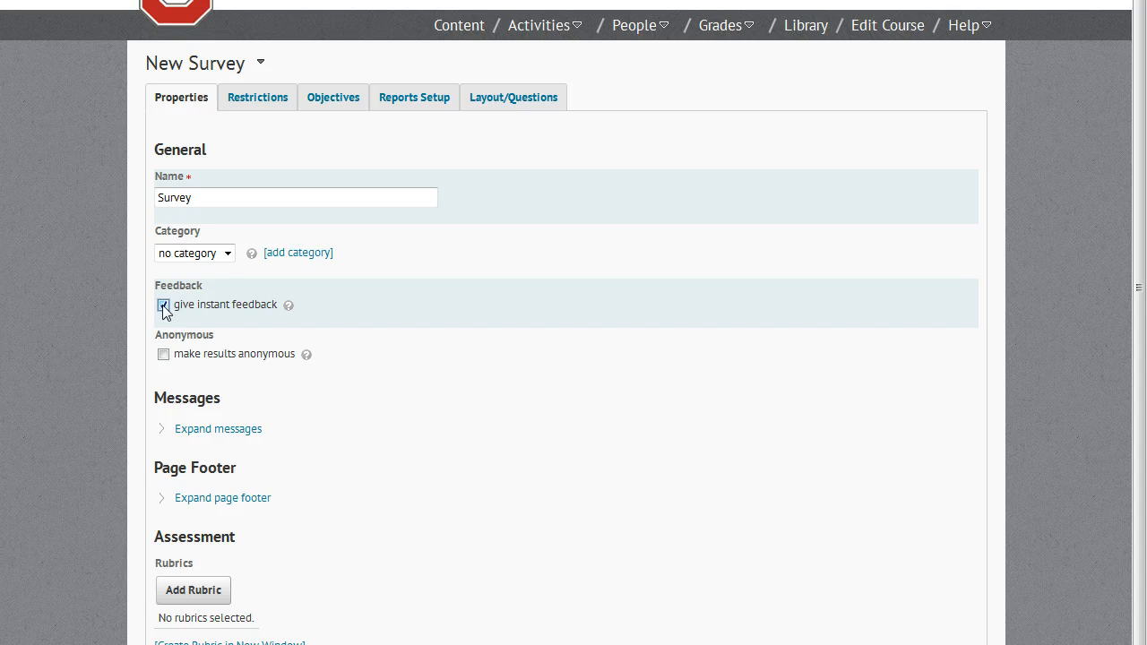
left_click(163, 305)
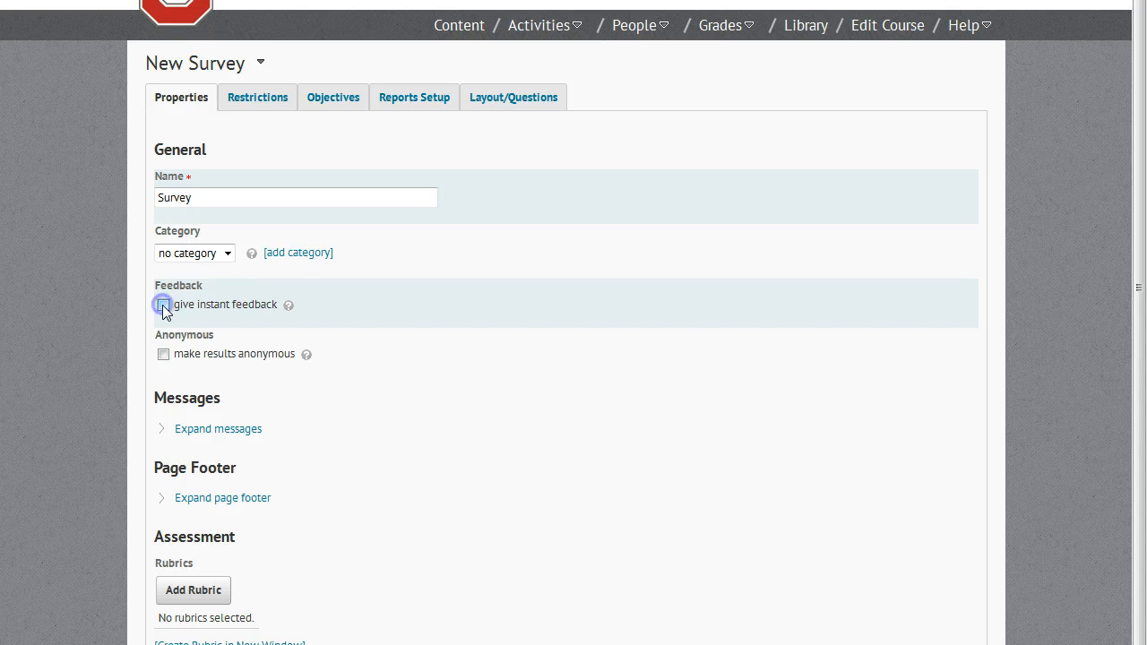
left_click(164, 355)
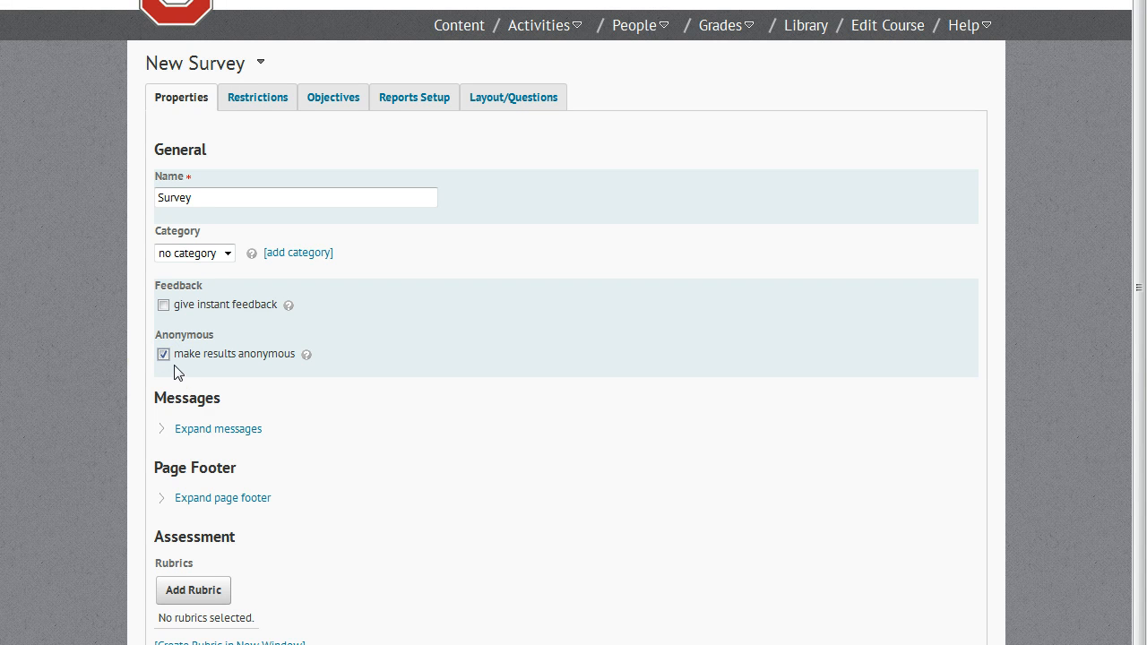
left_click(163, 355)
- Save the new survey's properties without closing it
scroll(314, 547, "down", 1)
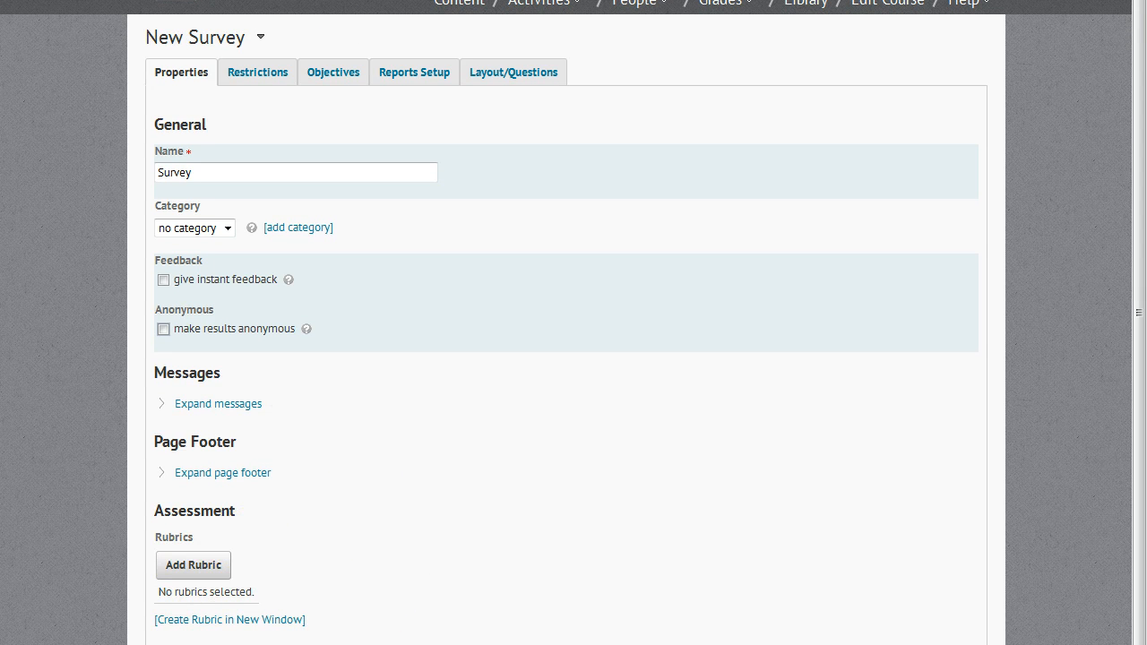
scroll(574, 358, "down", 2)
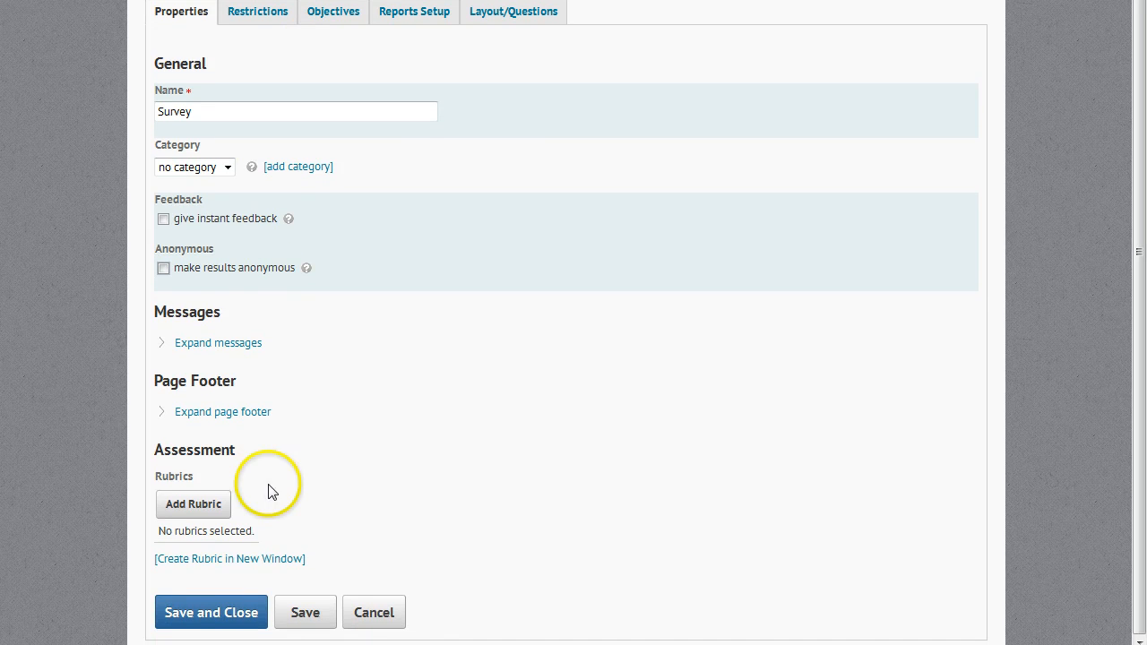
left_click(296, 614)
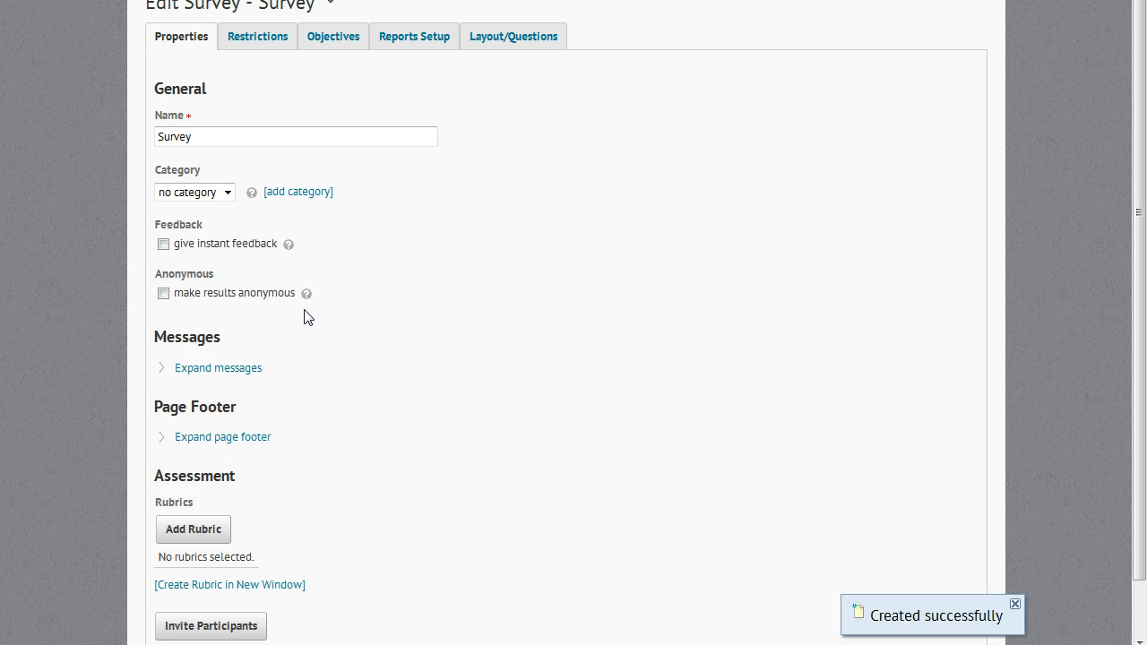
- Set the survey's availability status to Active in its restrictions
left_click(250, 45)
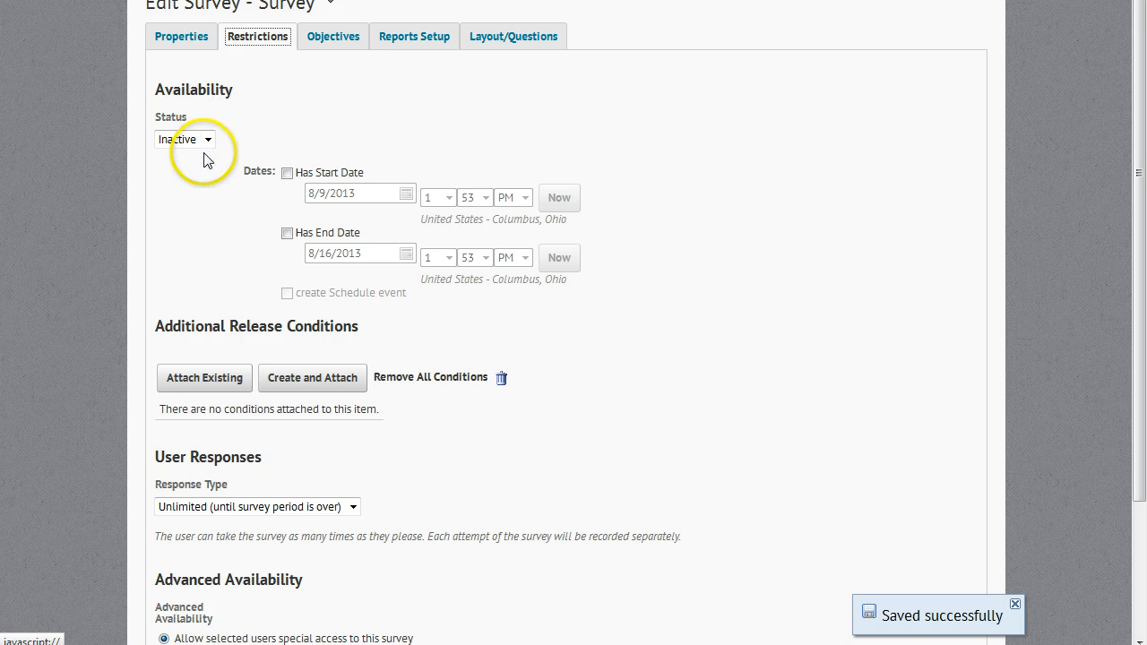
left_click(206, 140)
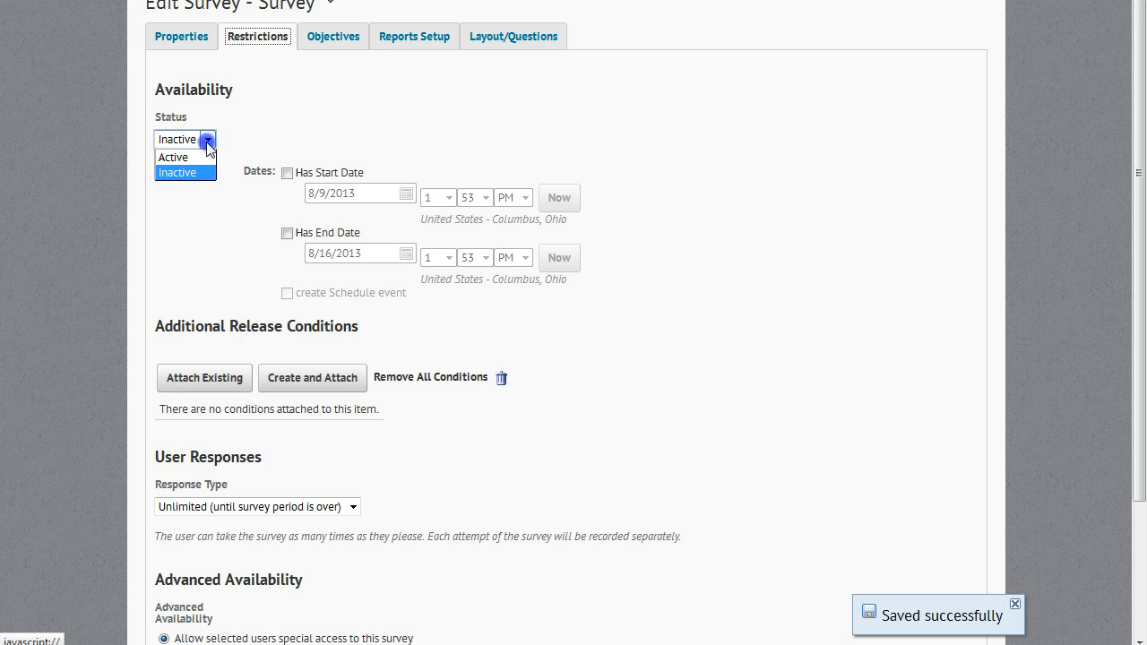
left_click(204, 157)
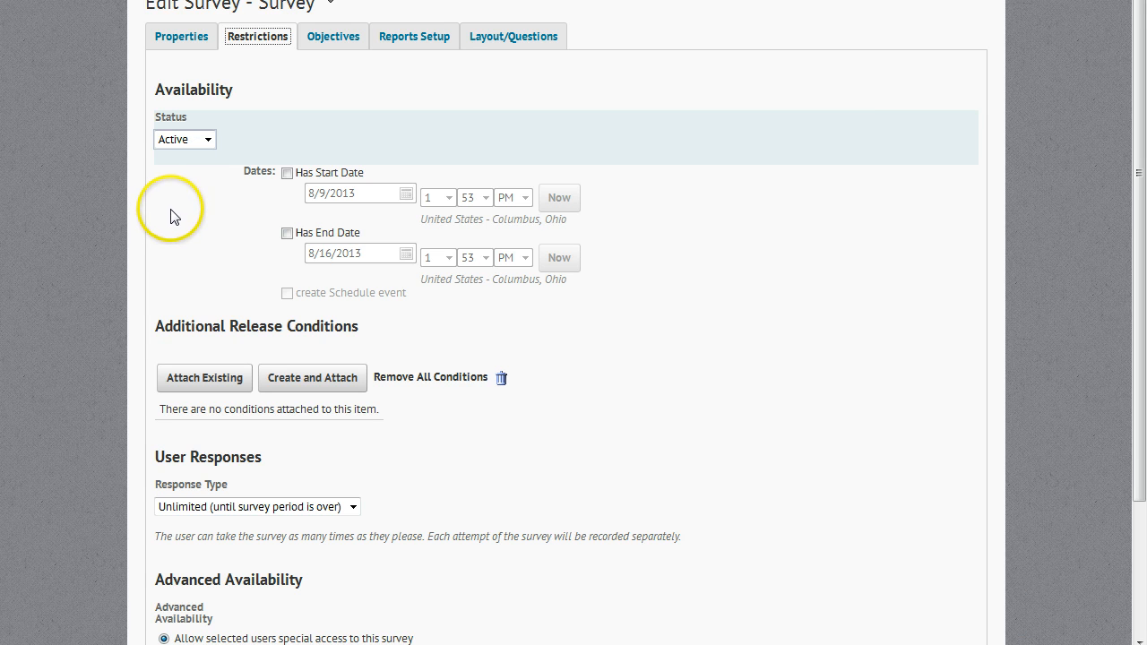
- Try a start date, an end date and a schedule event for the survey, then clear both dates
left_click(288, 174)
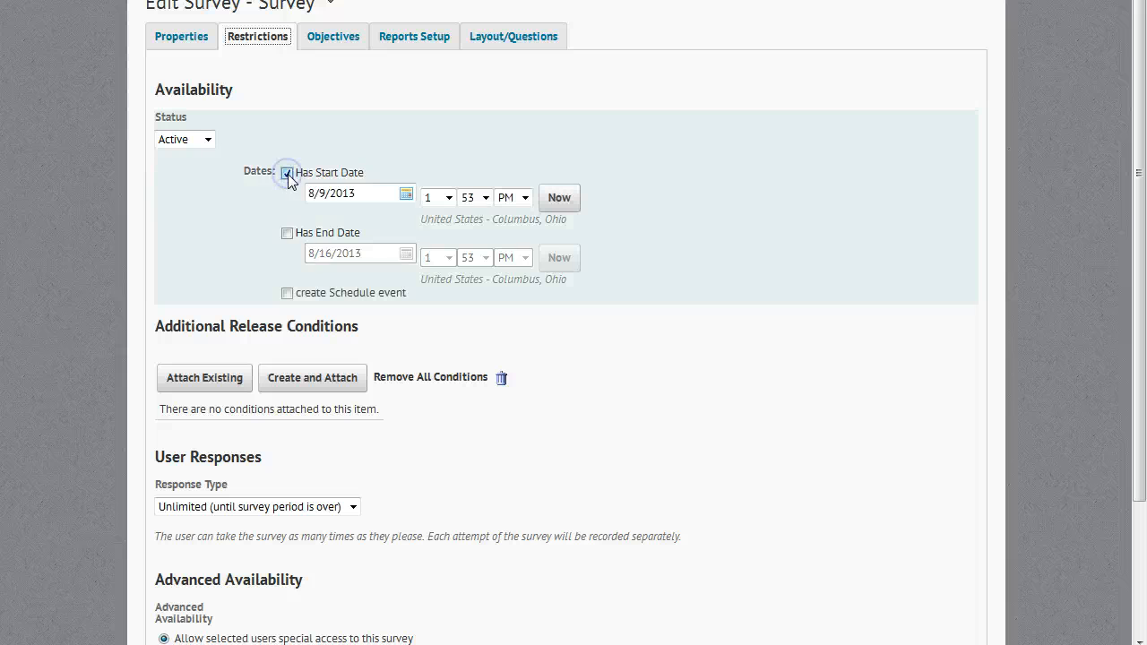
left_click(287, 235)
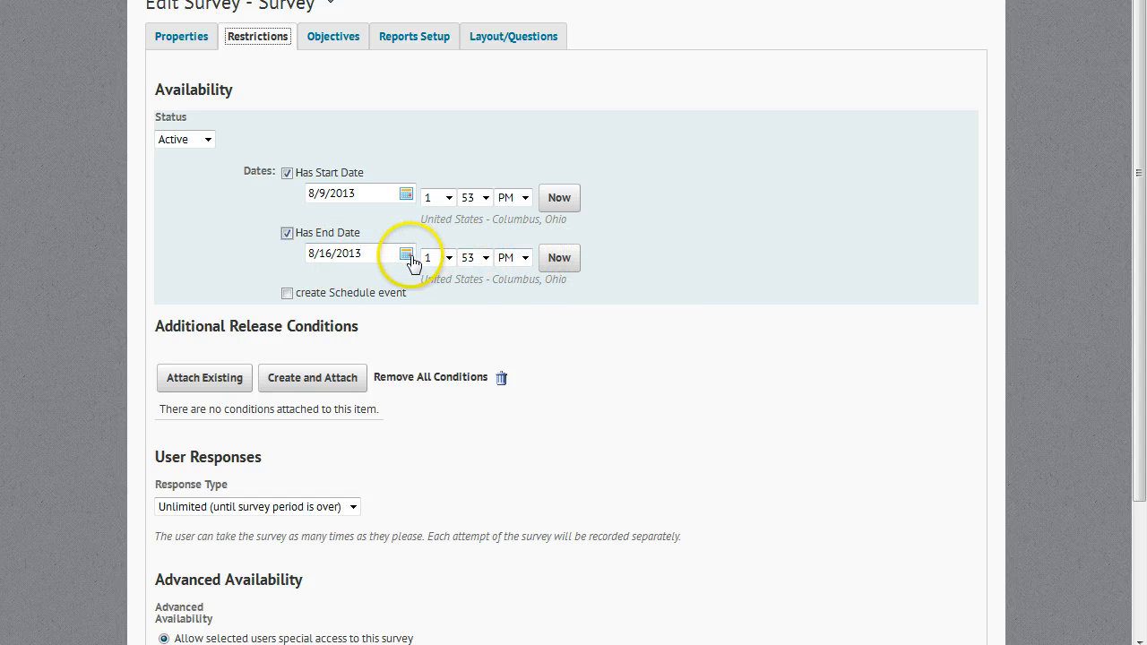
left_click(286, 293)
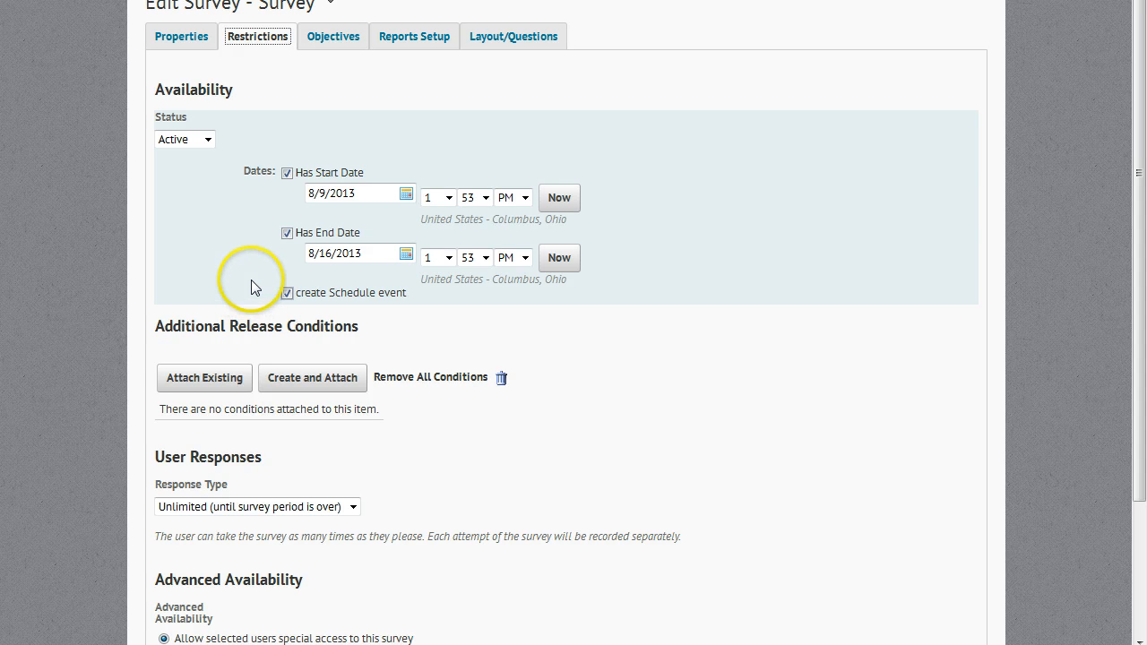
left_click(287, 173)
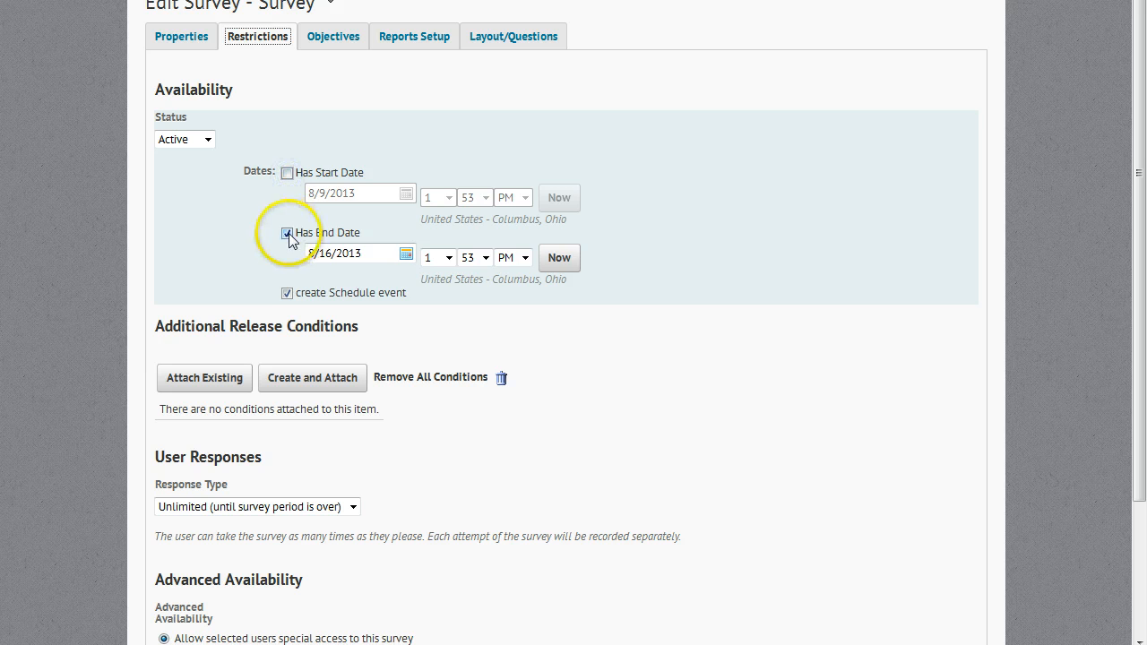
left_click(286, 233)
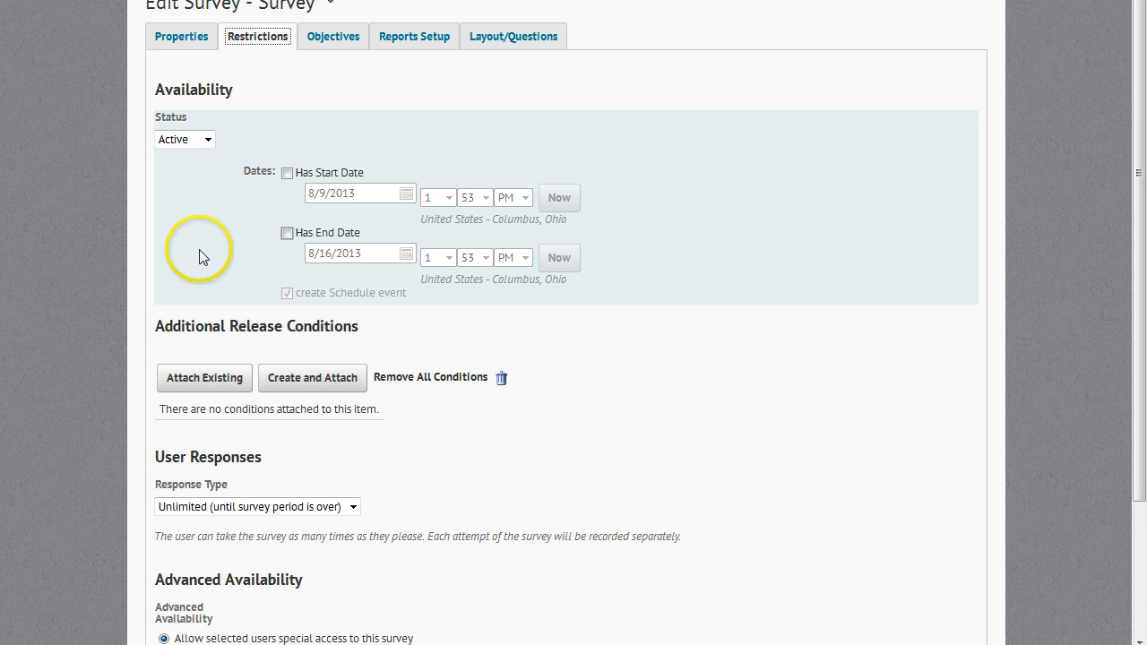
- Try the Limited to, Editable and Unlimited response types for the survey's user responses
scroll(197, 250, "down", 2)
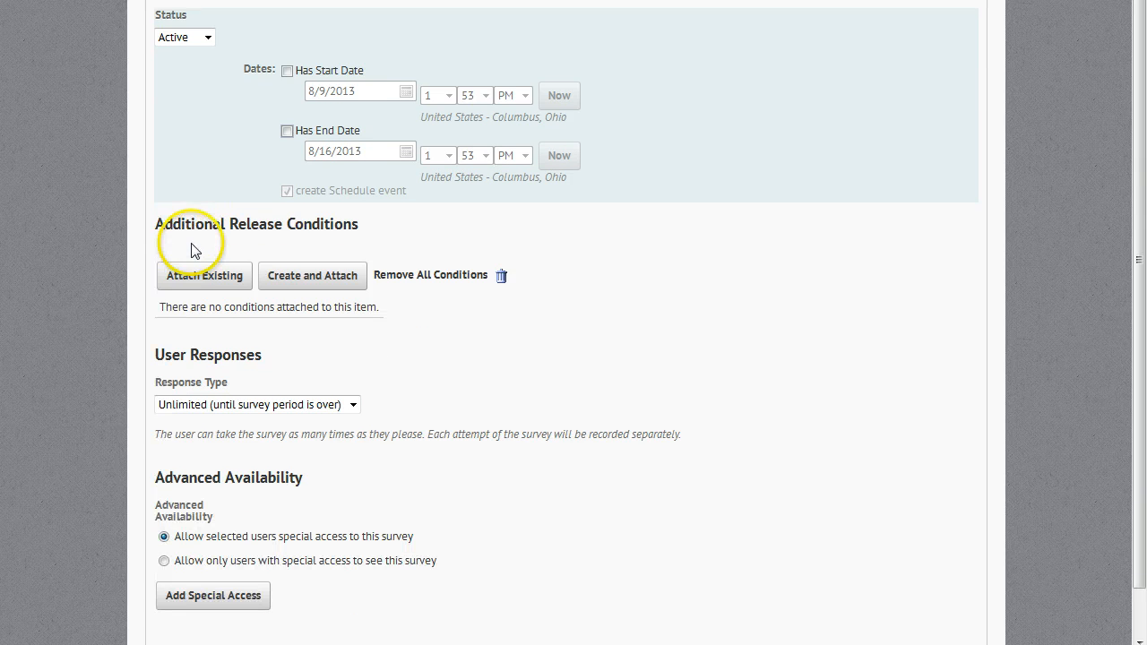
scroll(197, 247, "down", 1)
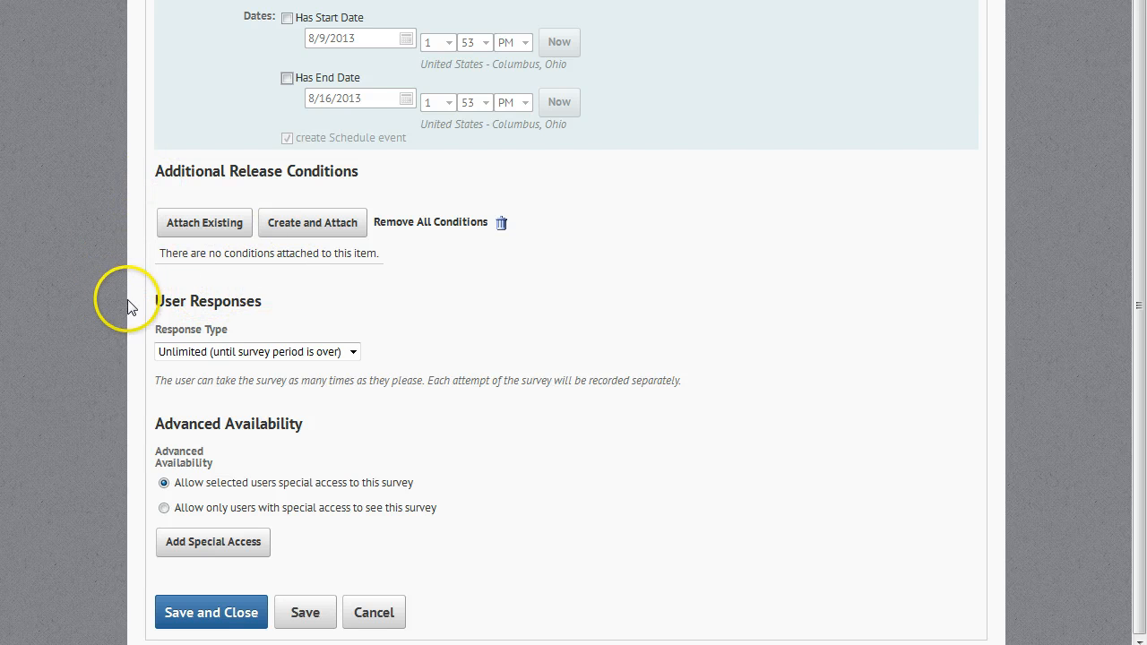
left_click(354, 354)
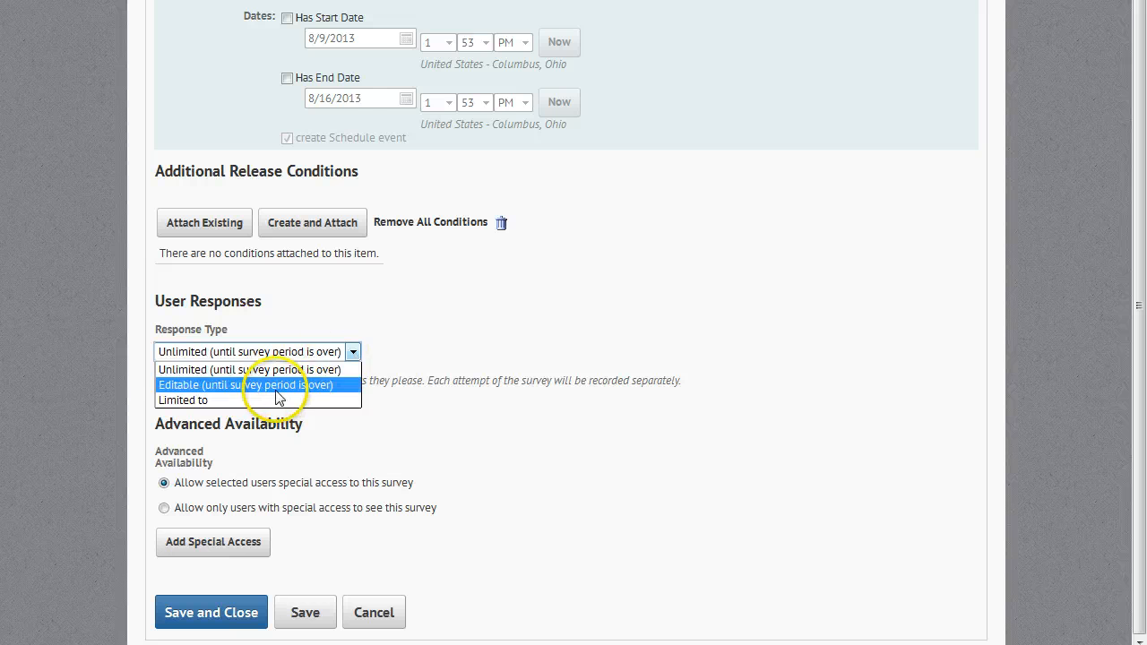
left_click(213, 402)
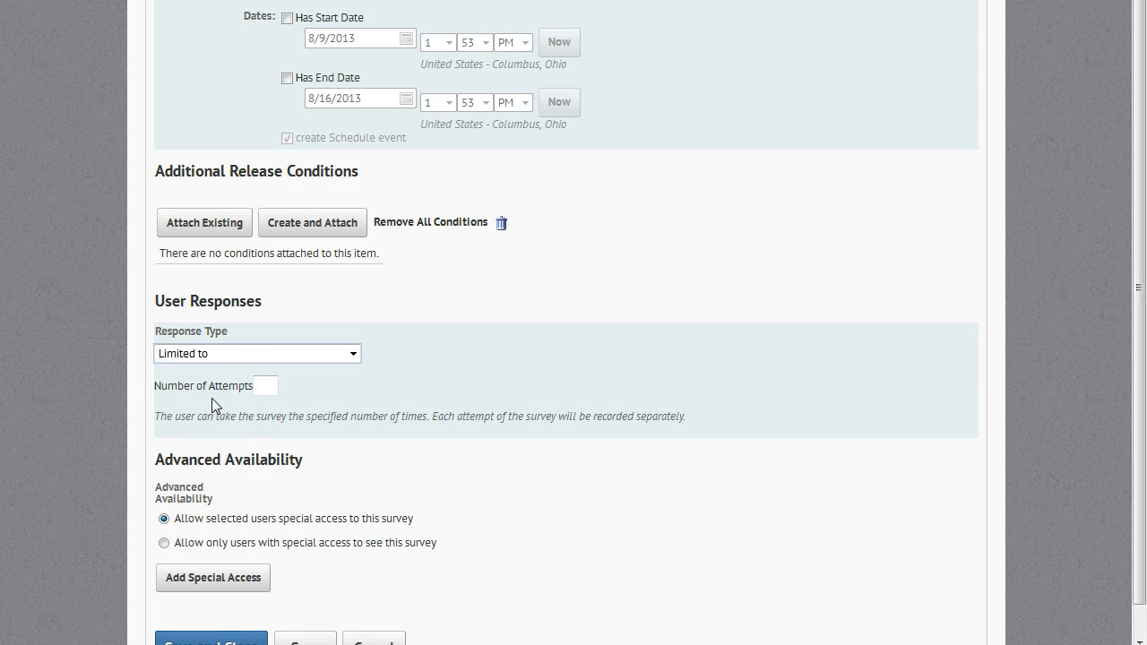
left_click(265, 385)
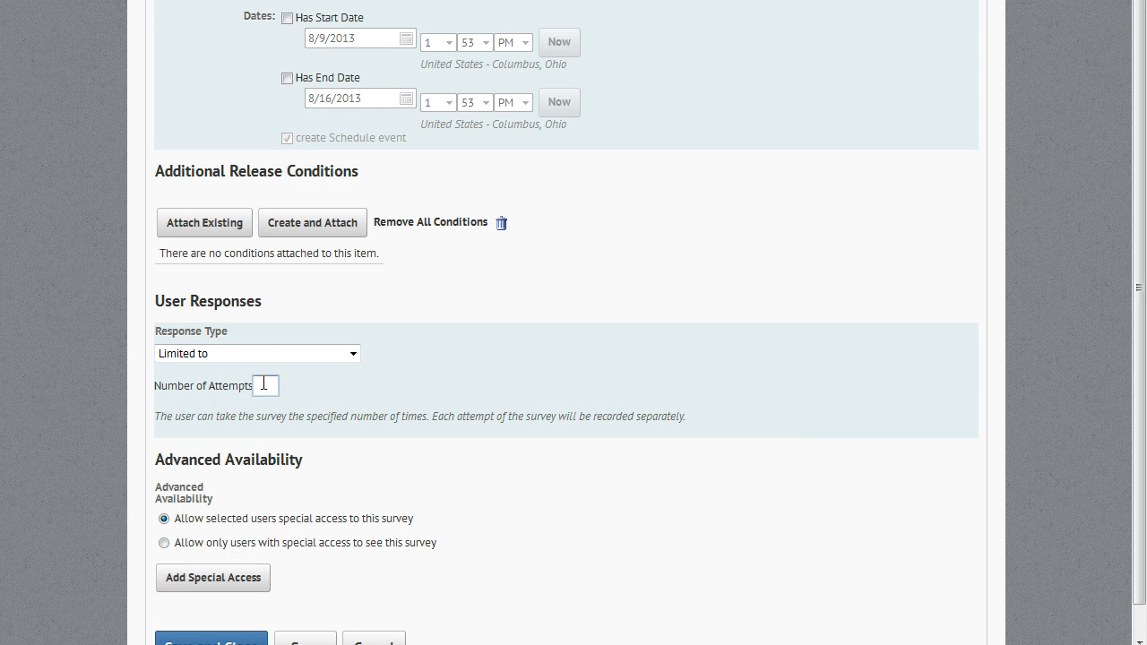
left_click(204, 362)
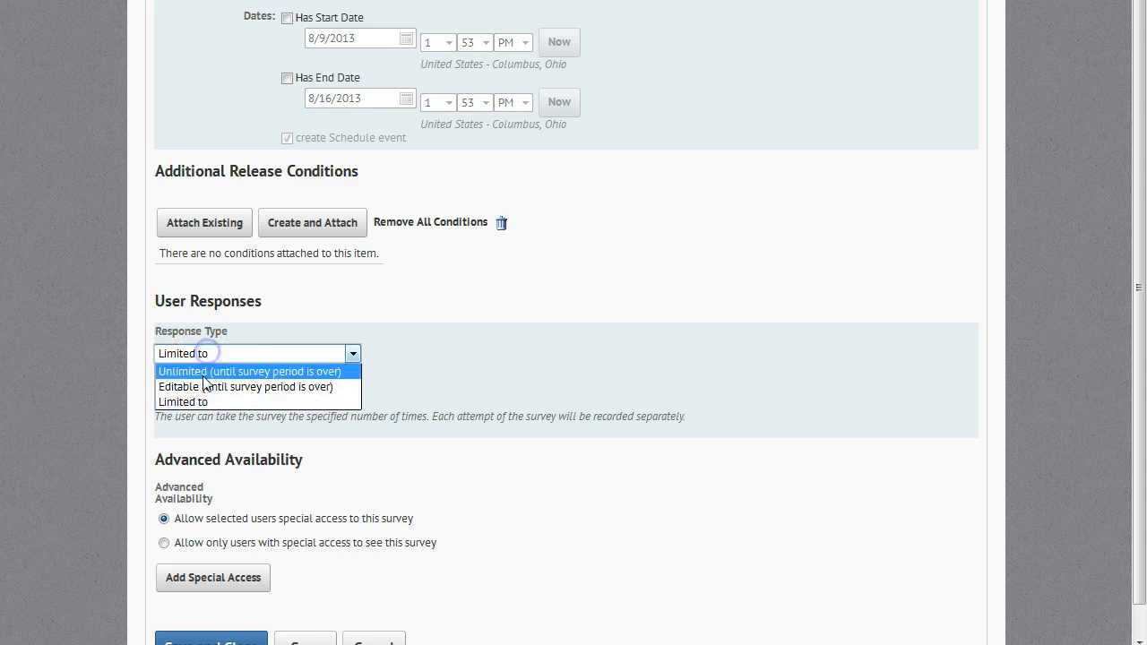
left_click(205, 385)
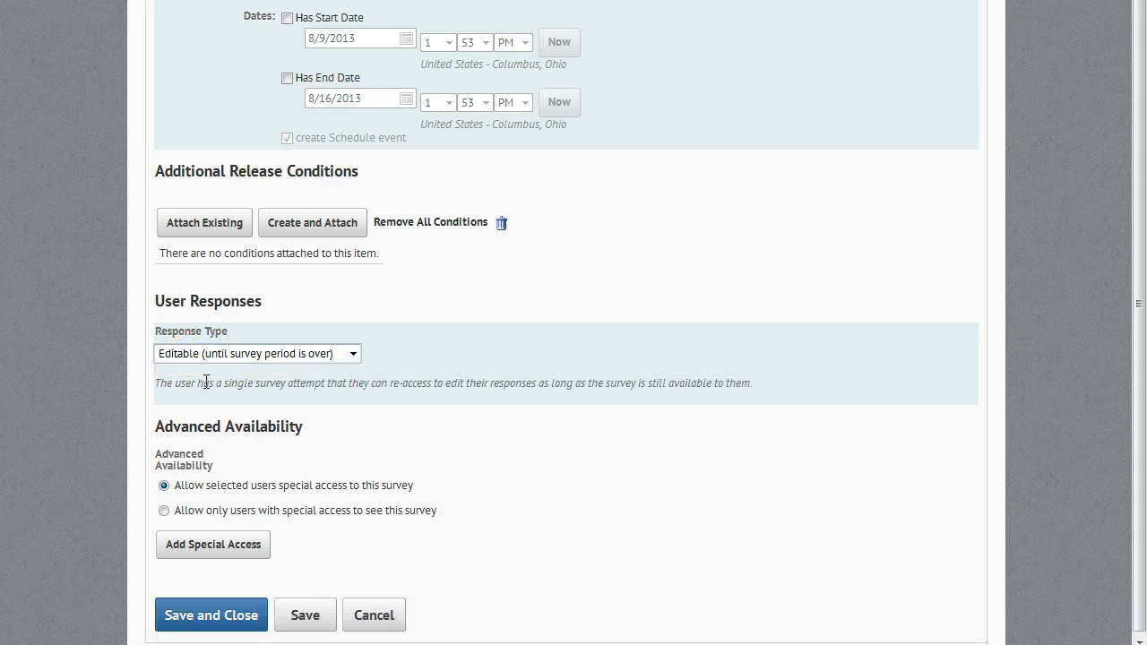
left_click(242, 354)
left_click(233, 369)
- Set the response type to Limited to with 1 attempt and save the survey's restrictions
left_click(238, 359)
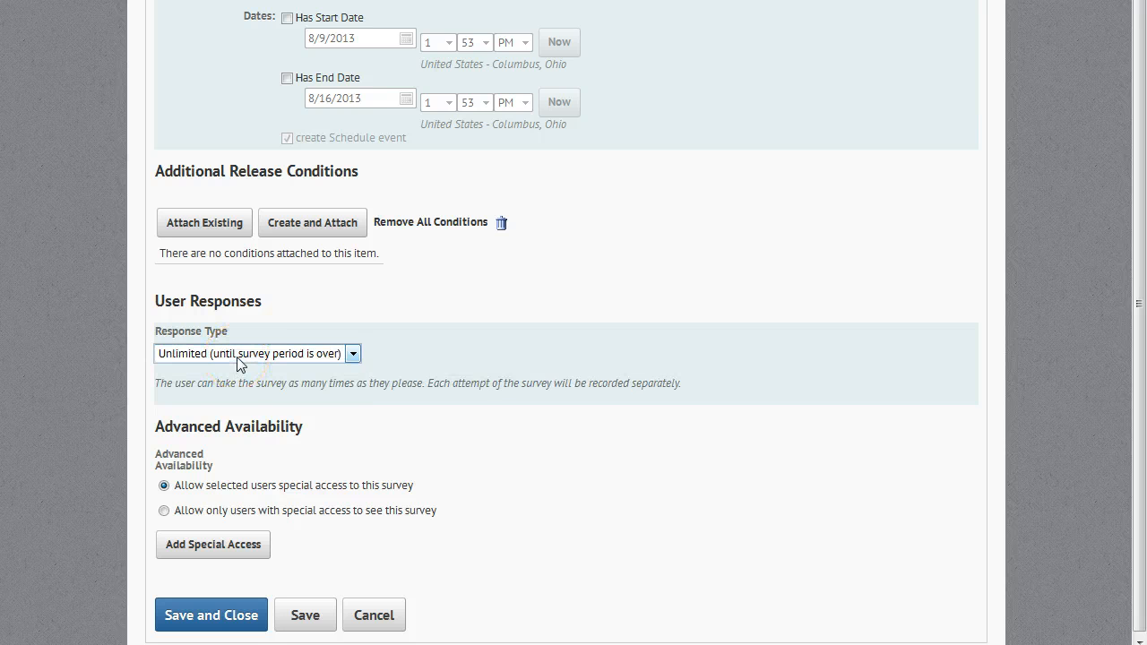
left_click(238, 358)
left_click(202, 403)
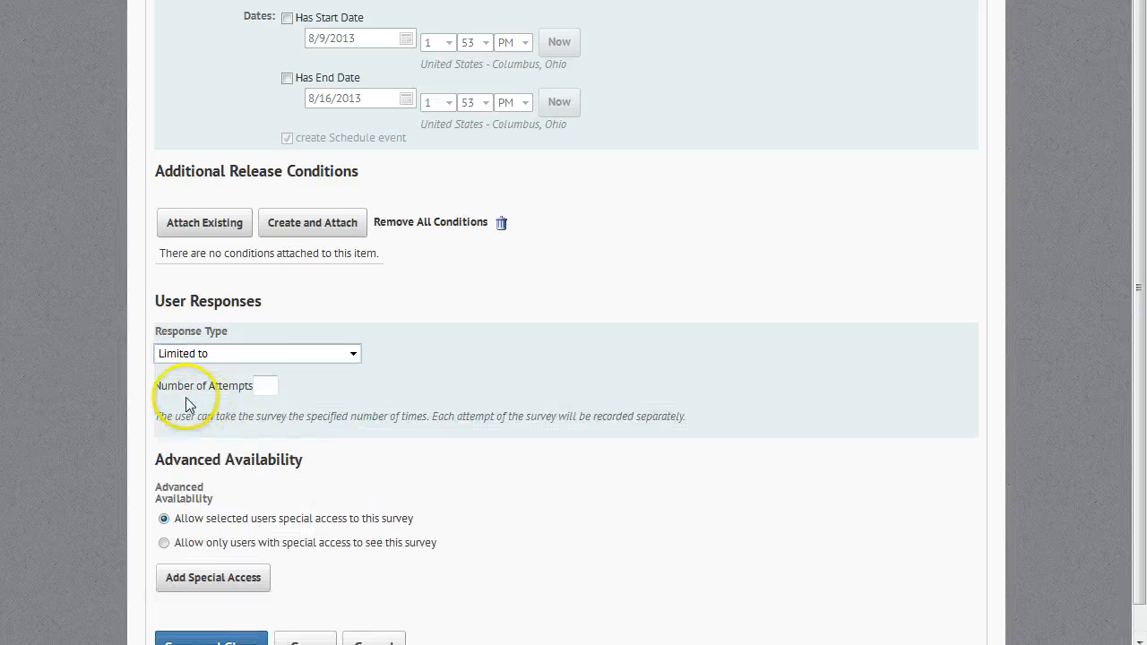
left_click(267, 386)
type("1")
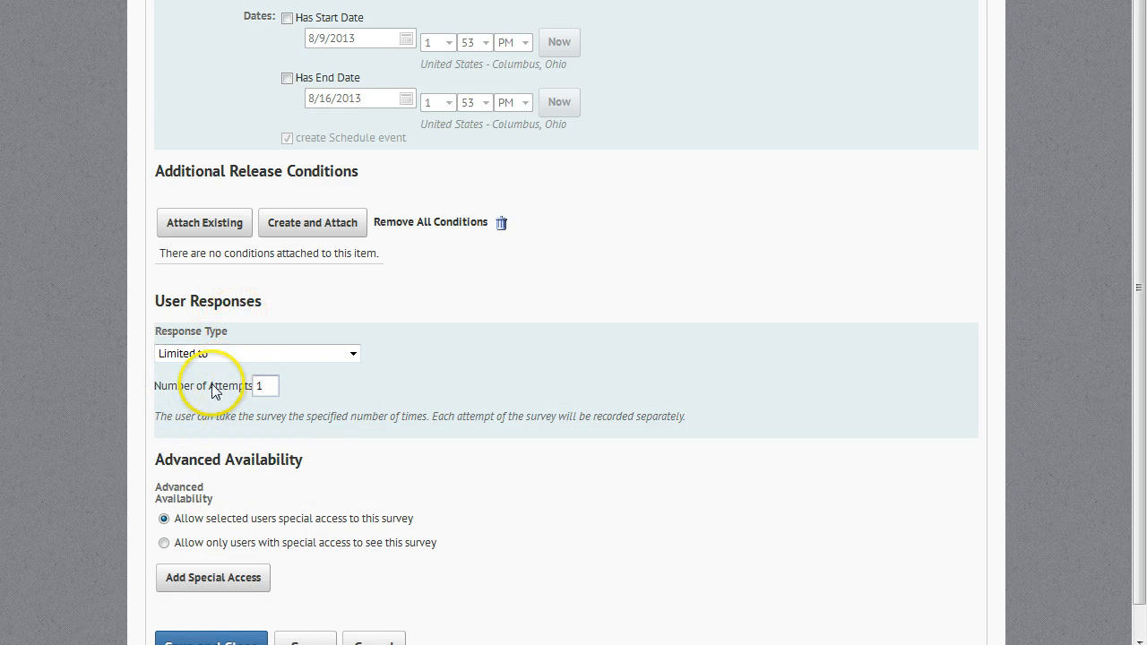
scroll(300, 482, "down", 1)
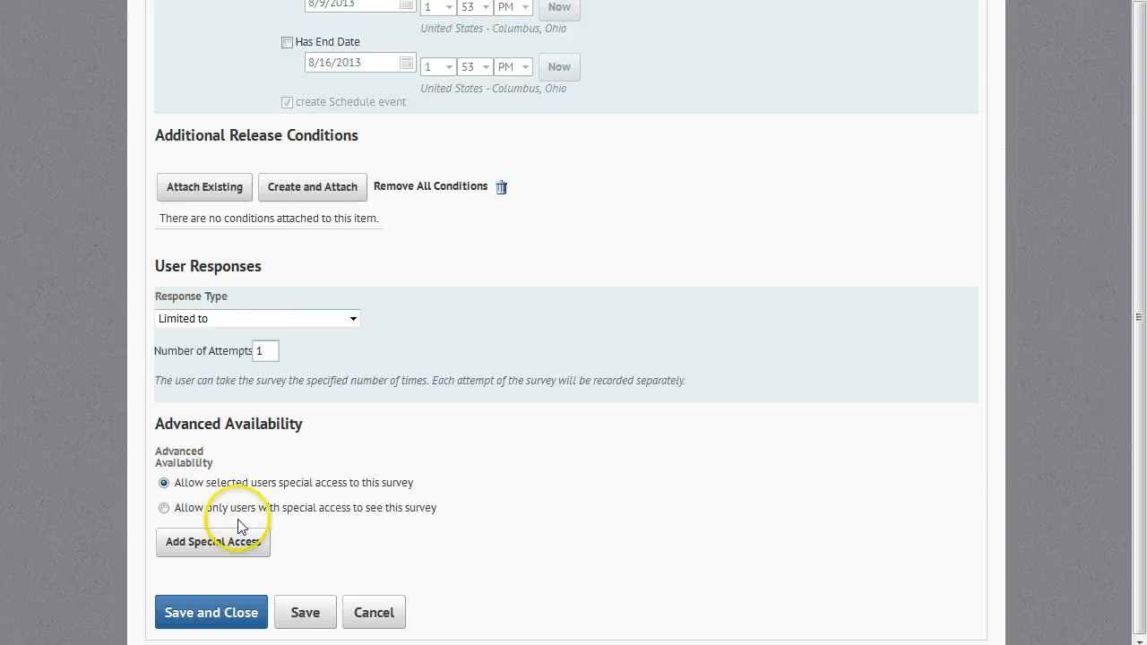
left_click(308, 611)
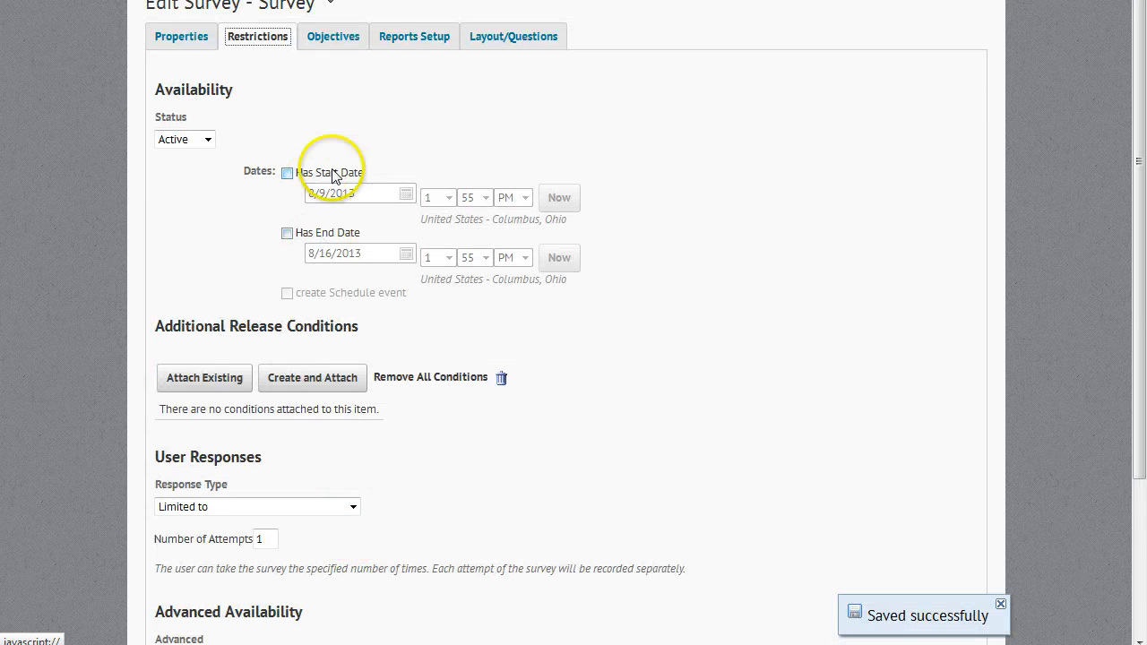
- View the survey's objectives and reports setup, and open its editor for adding and editing questions
left_click(348, 42)
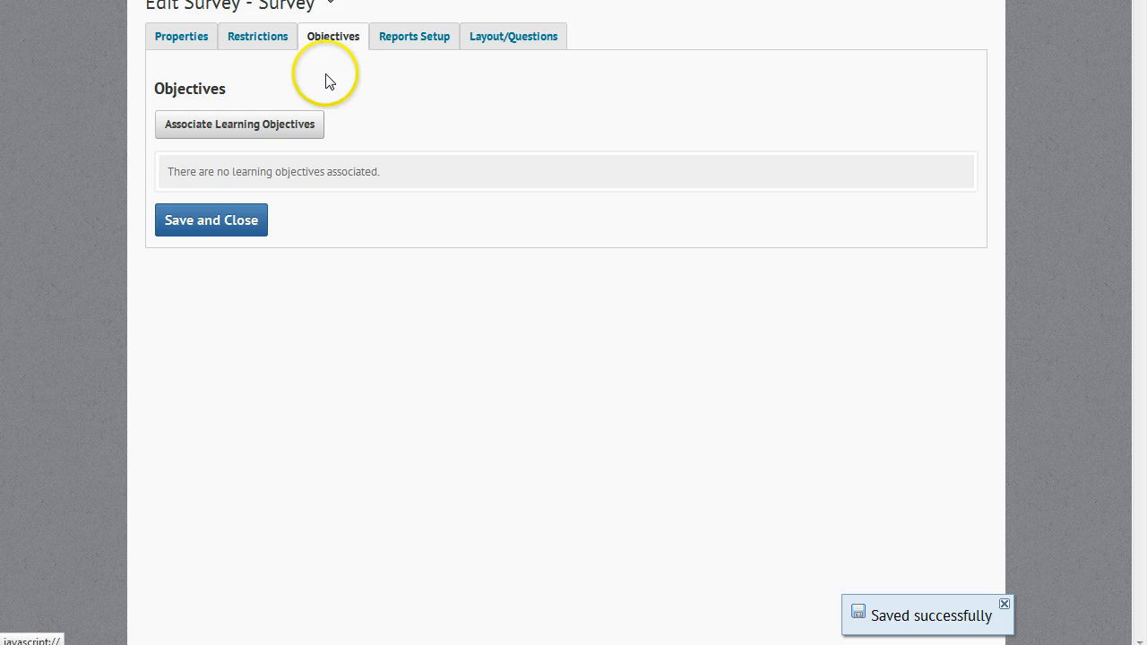
left_click(414, 43)
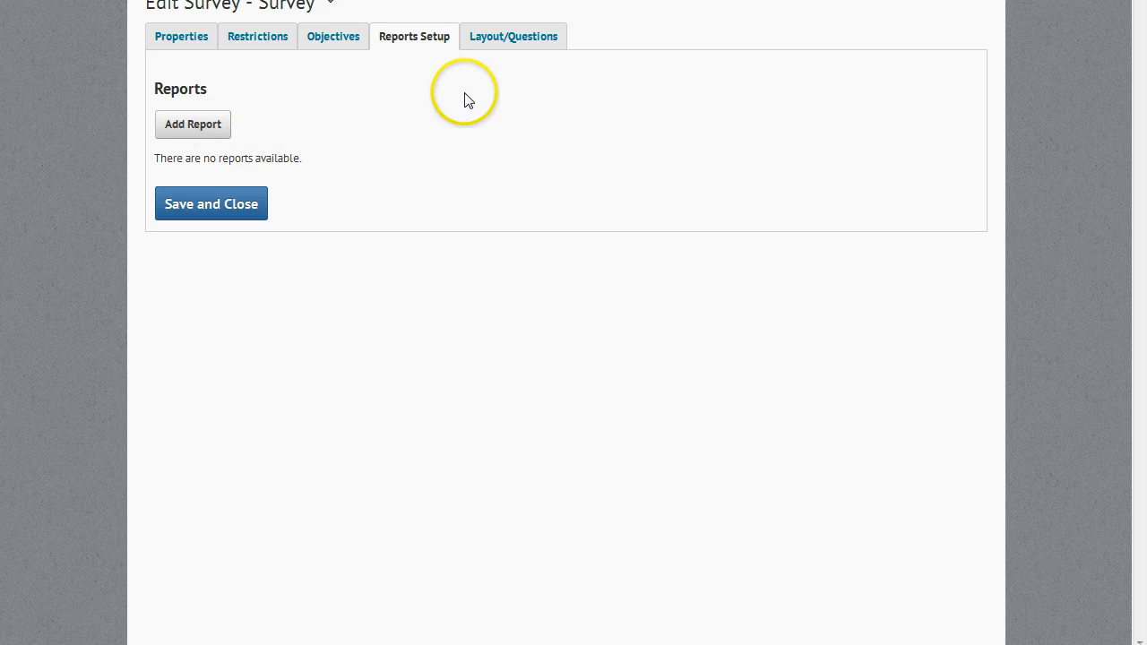
left_click(482, 46)
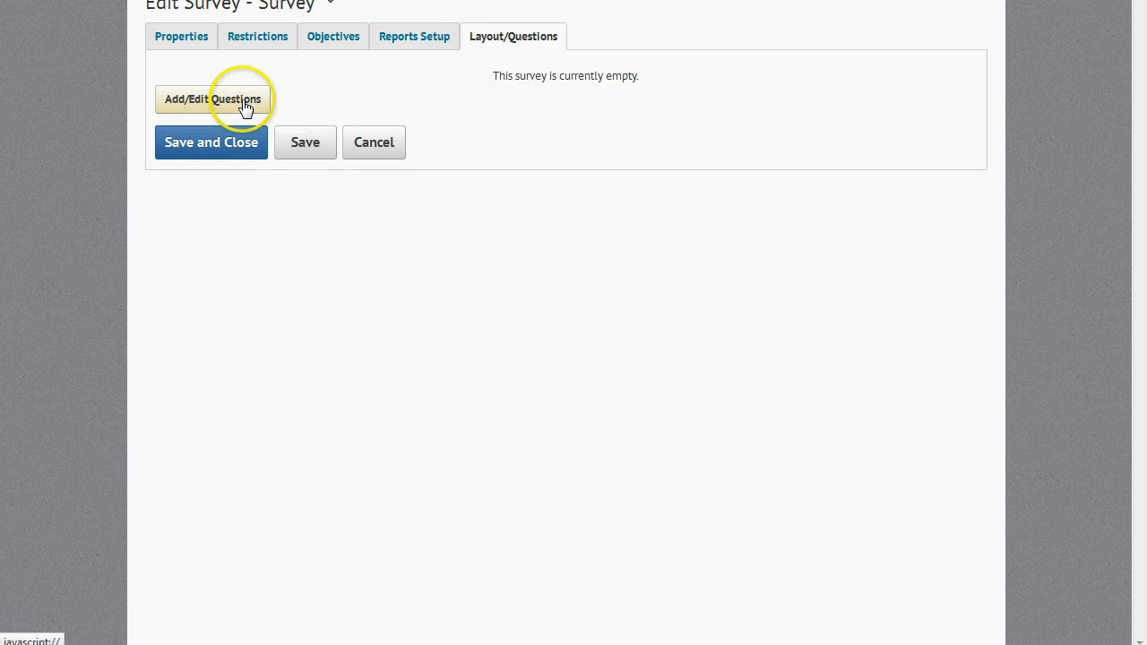
left_click(248, 106)
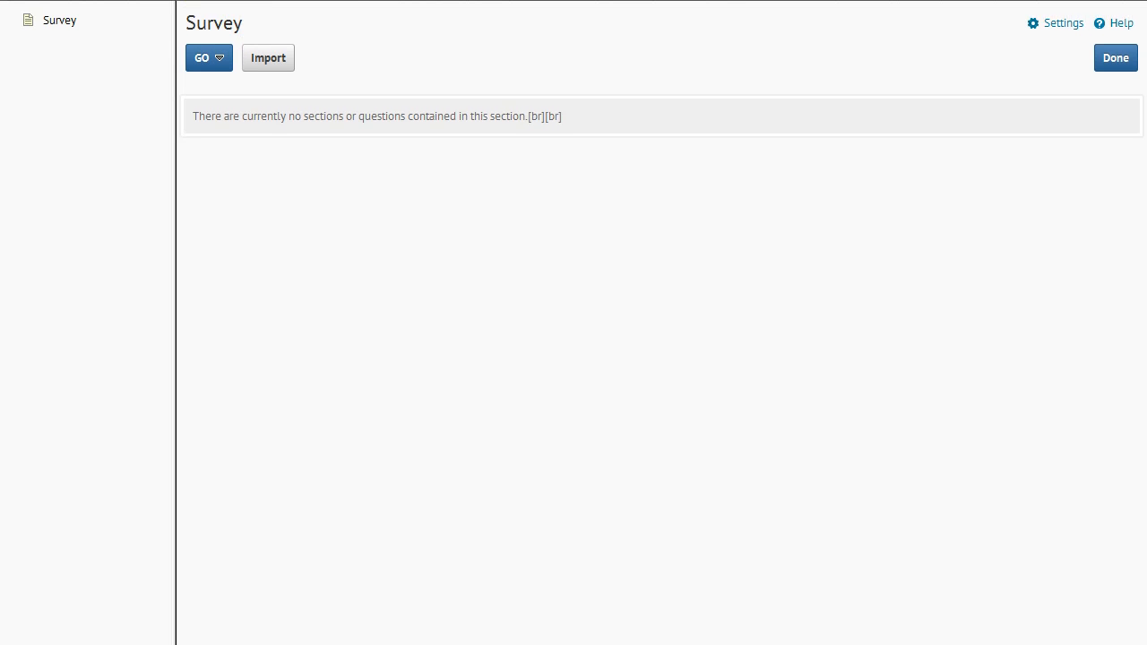
- Add a Likert question titled "Syllabus Clarity" on the Agreement Scale, with introductory text "Please select which you feel best represents your feelings towards the statement below:"
left_click(216, 58)
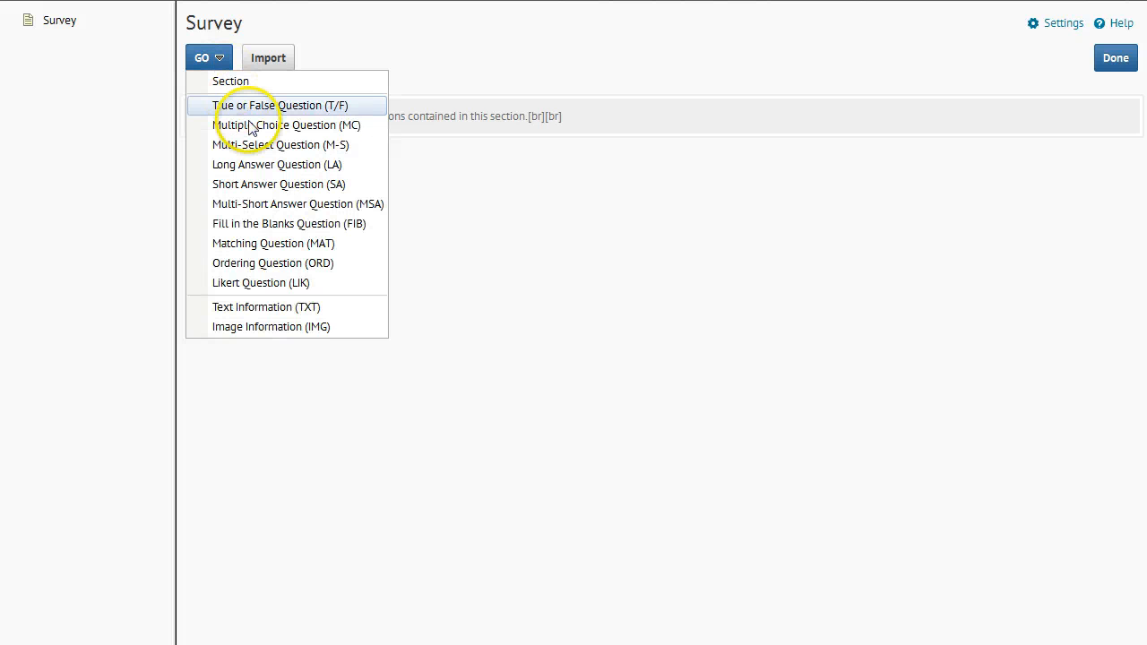
left_click(281, 284)
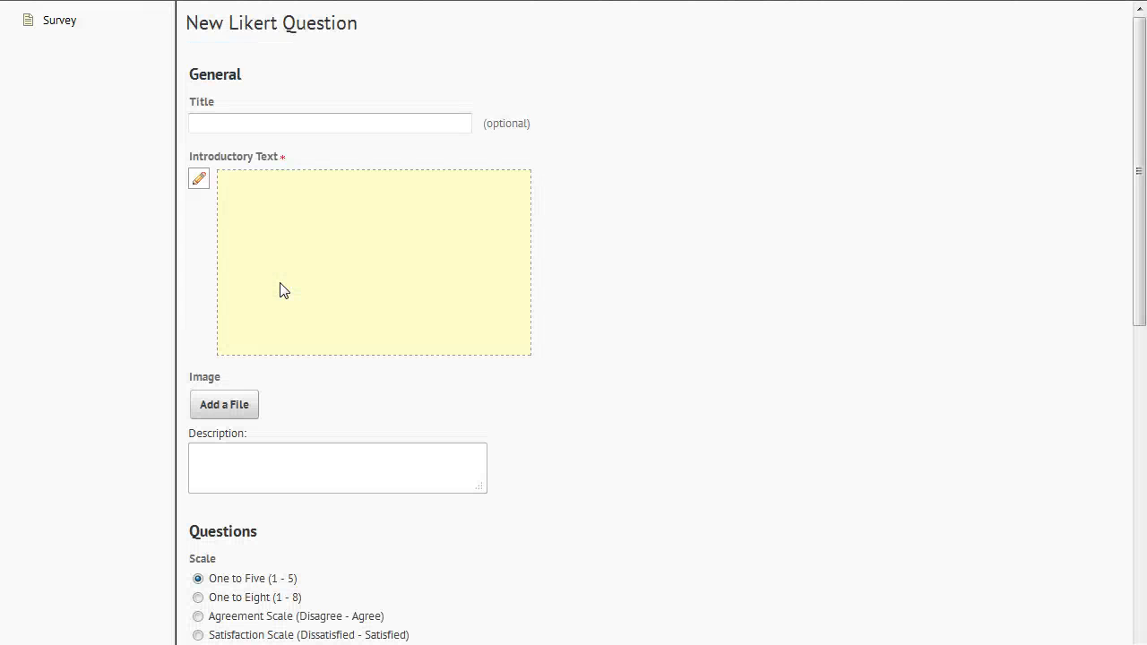
left_click(230, 125)
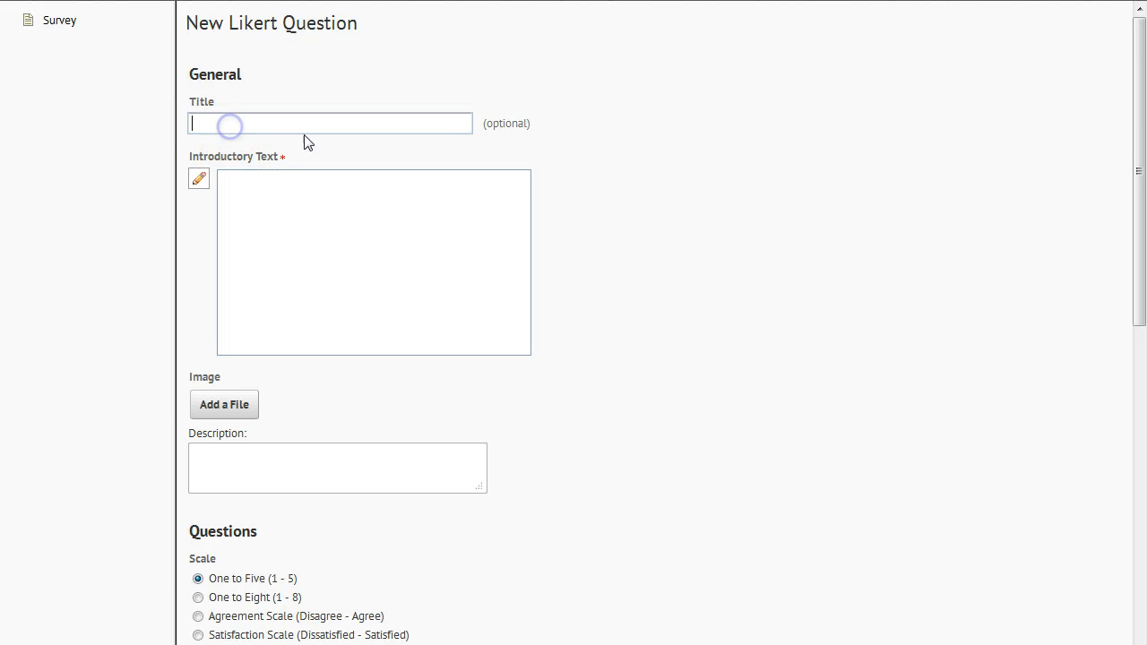
left_click(581, 158)
left_click(557, 161)
left_click(103, 594)
left_click(246, 128)
type("Syllabus Clarity")
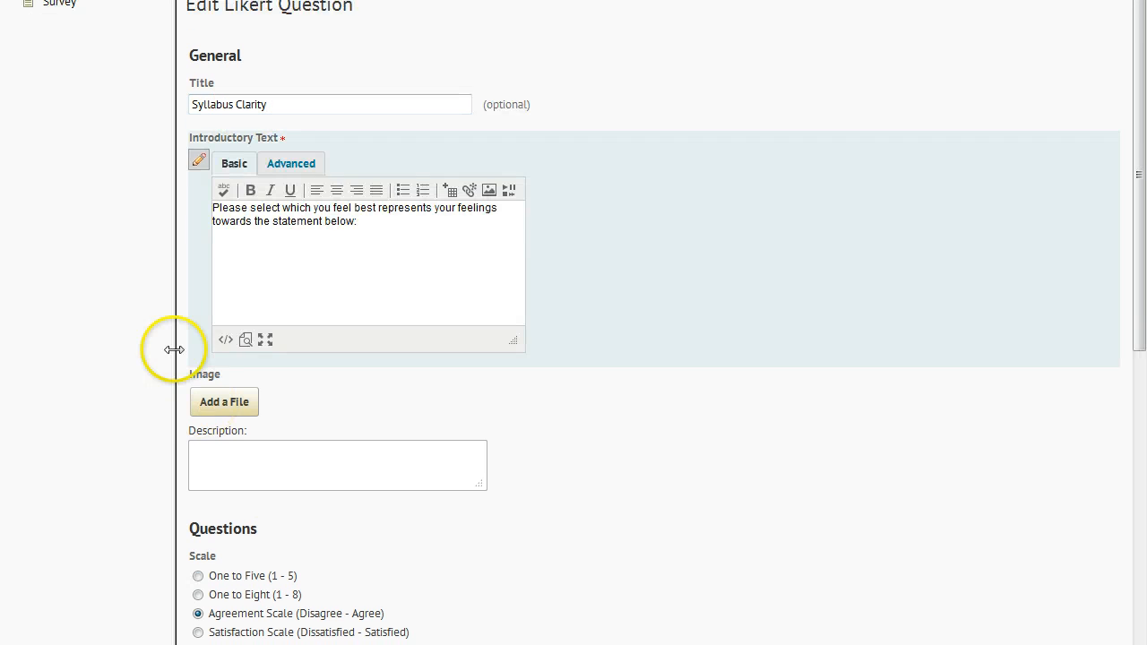
- Check the question's introductory text, scale and the statement "The syllabus has answered all of my questions.", and save the Likert question
left_click(261, 222)
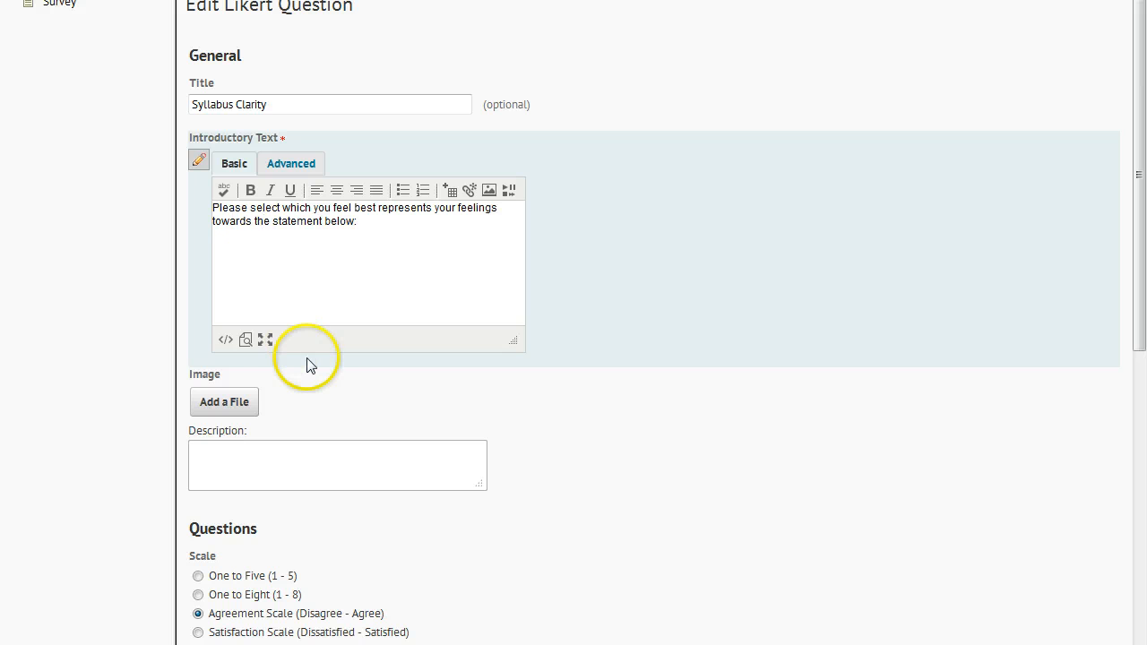
scroll(310, 370, "down", 3)
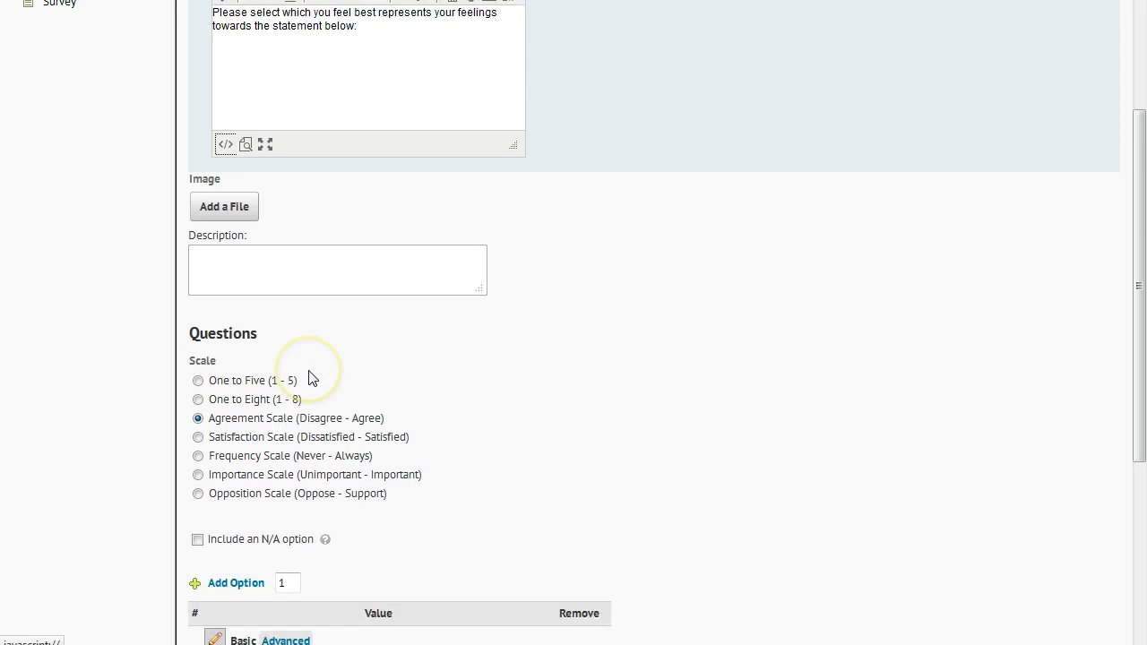
scroll(309, 376, "down", 3)
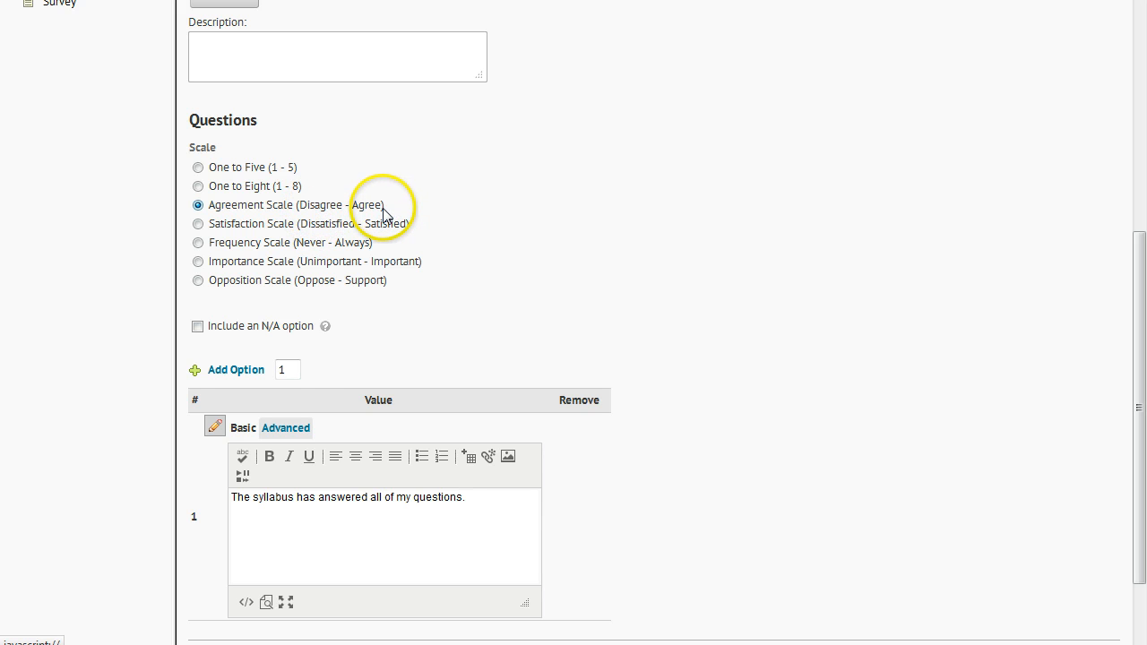
scroll(293, 391, "down", 2)
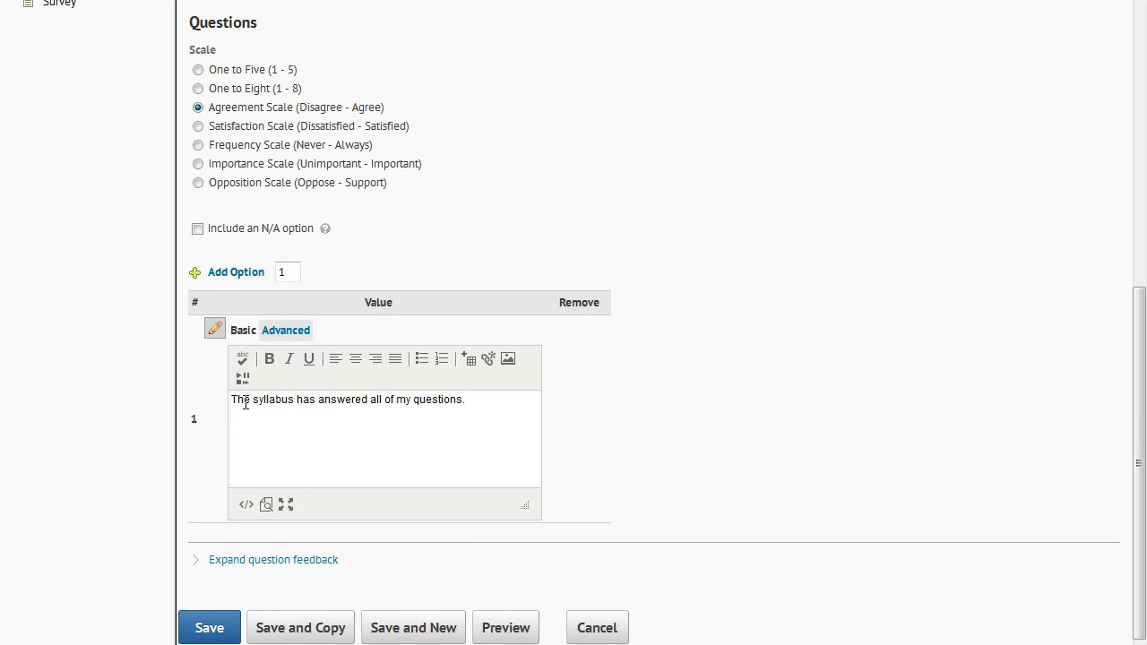
left_click(304, 407)
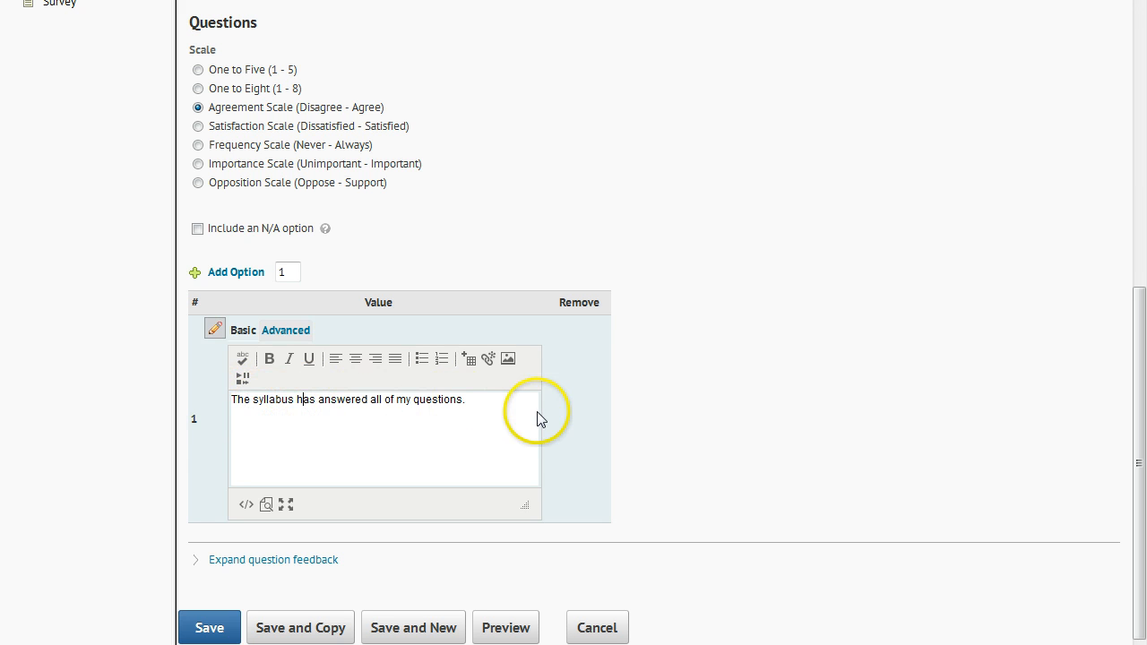
left_click(464, 399)
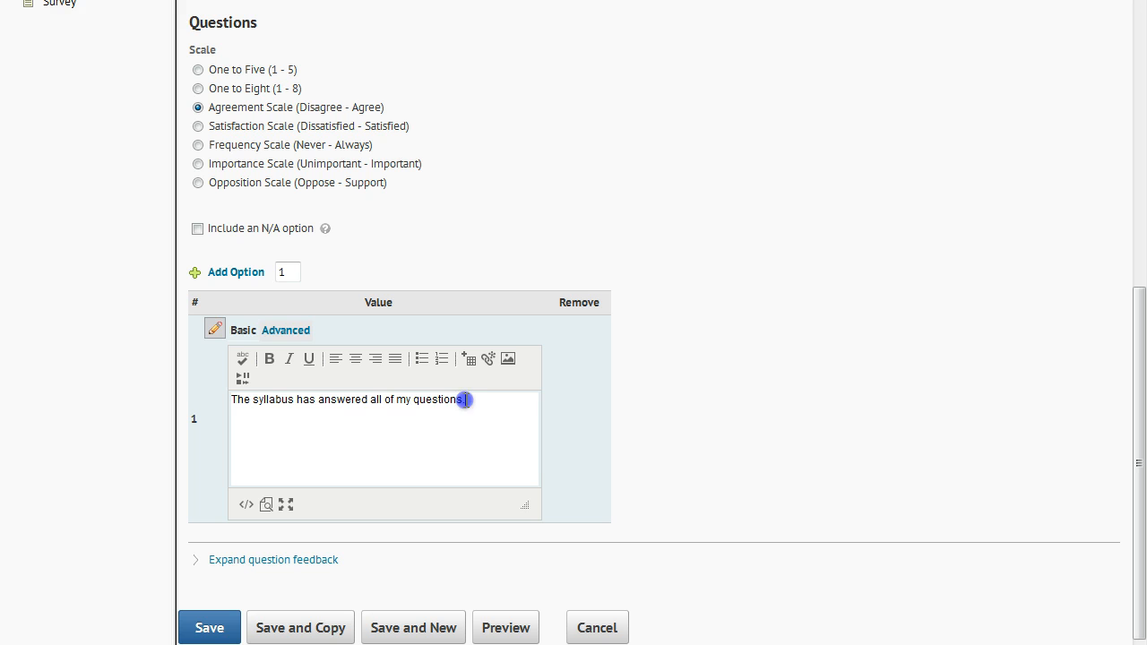
left_click(409, 478)
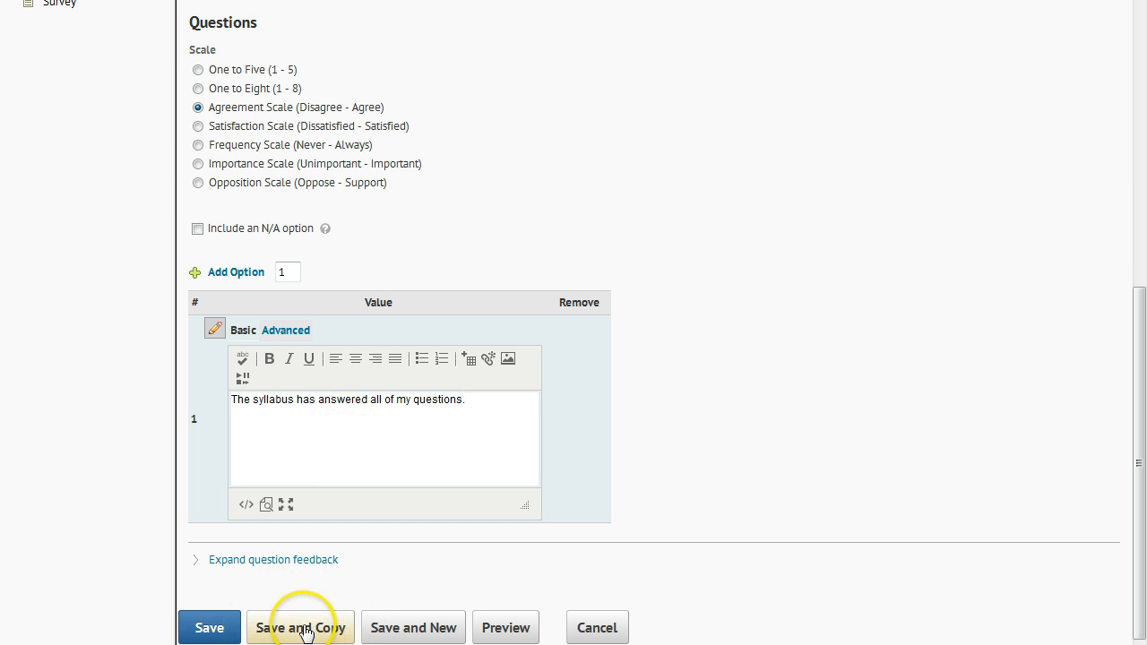
left_click(224, 629)
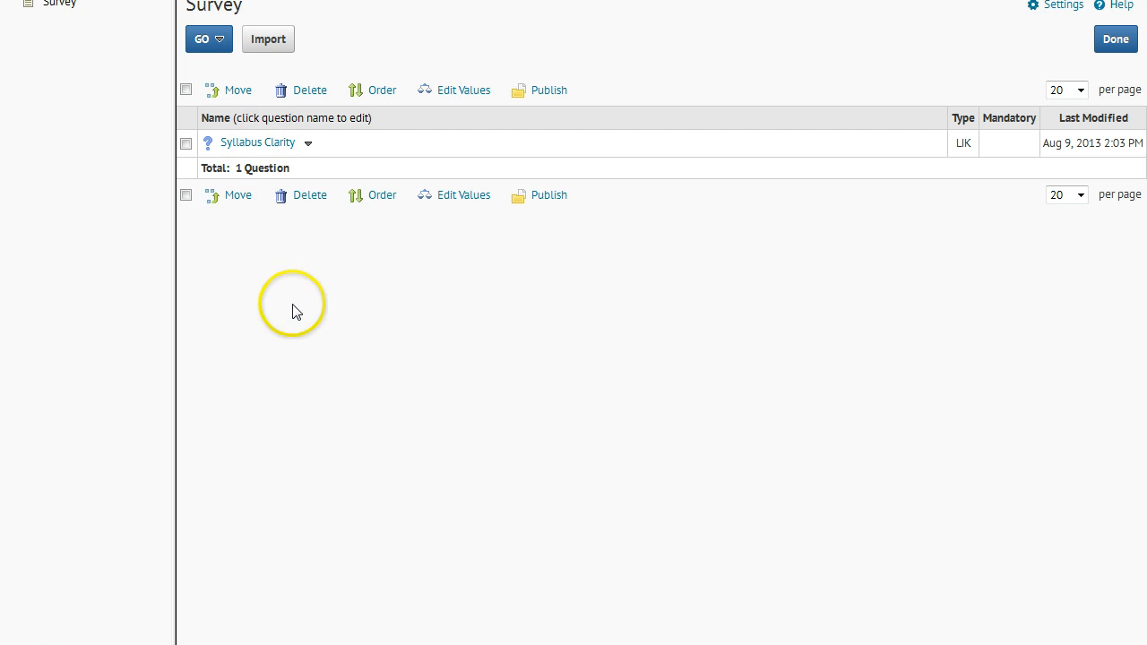
- Finish adding questions, leave the number of questions per page blank, and save and close the survey
left_click(209, 39)
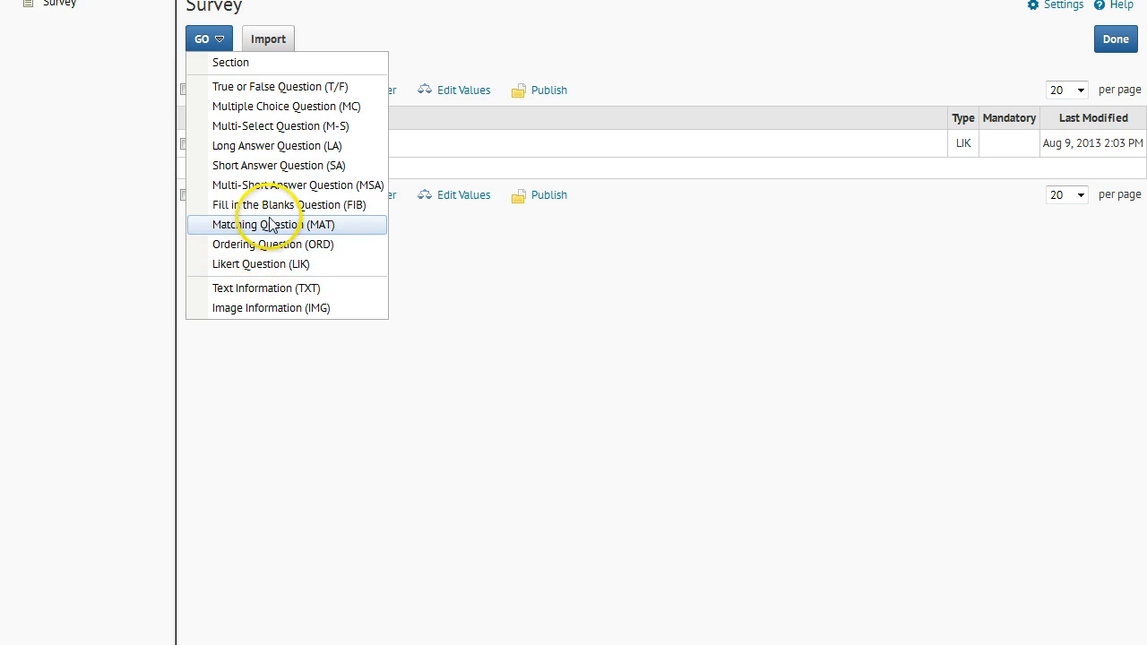
left_click(528, 403)
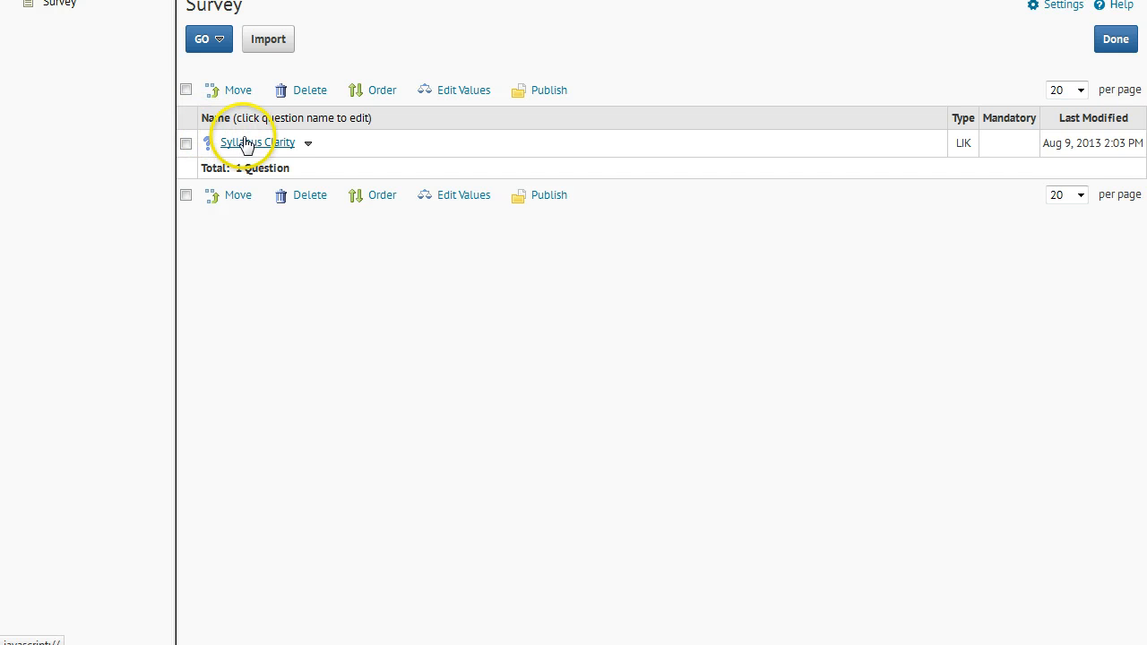
left_click(1115, 41)
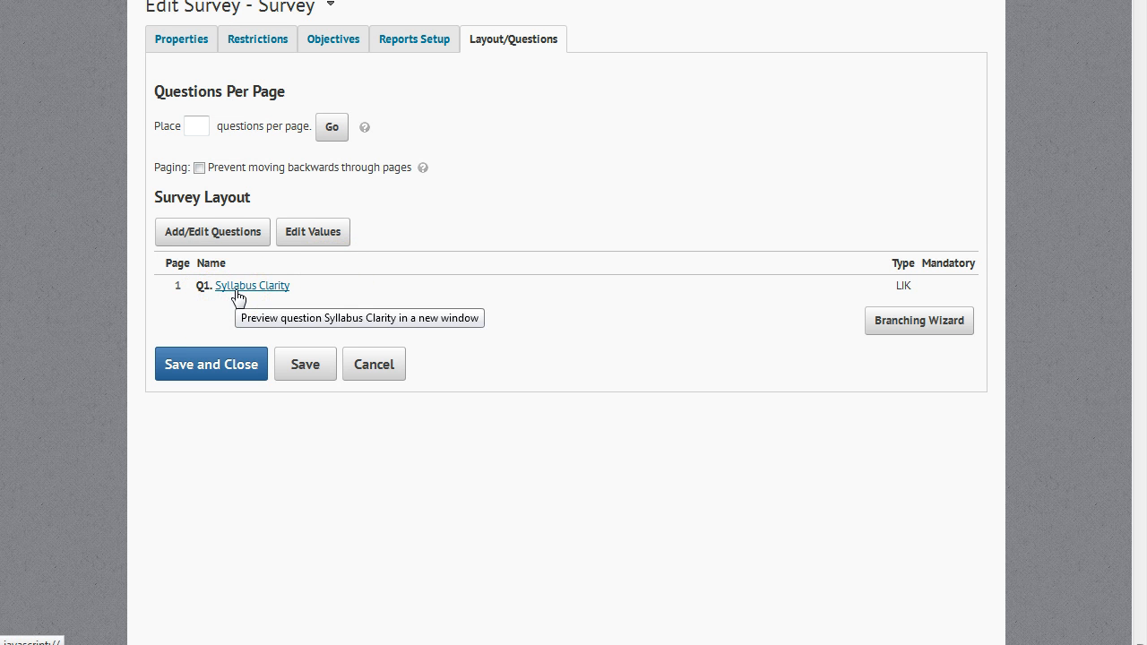
left_click(199, 127)
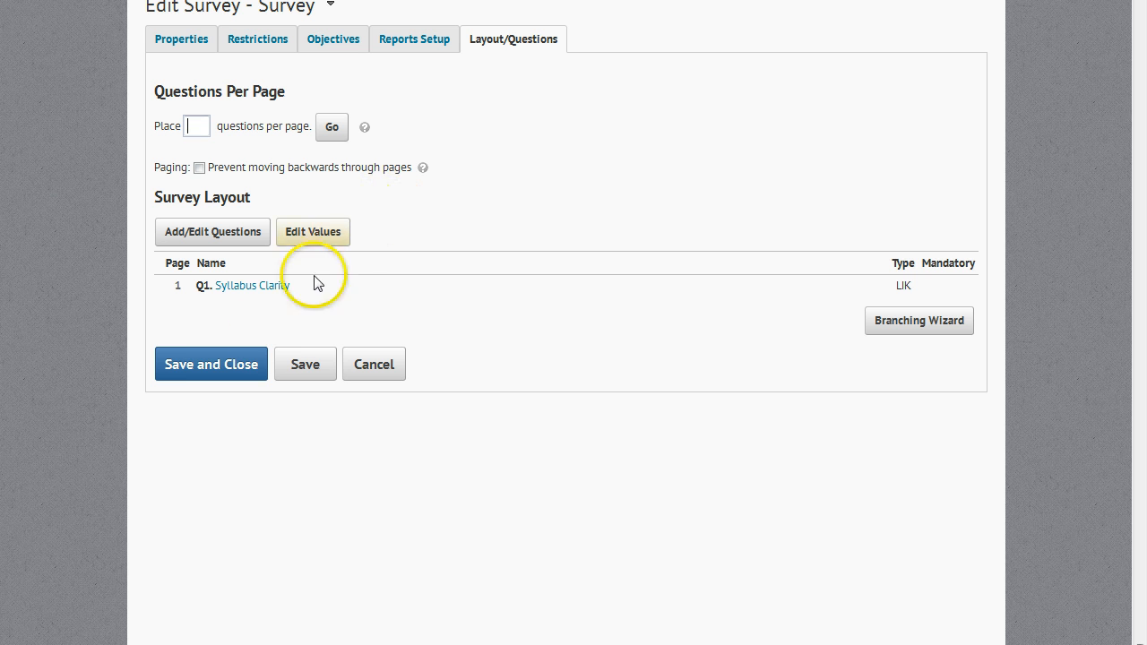
left_click(215, 368)
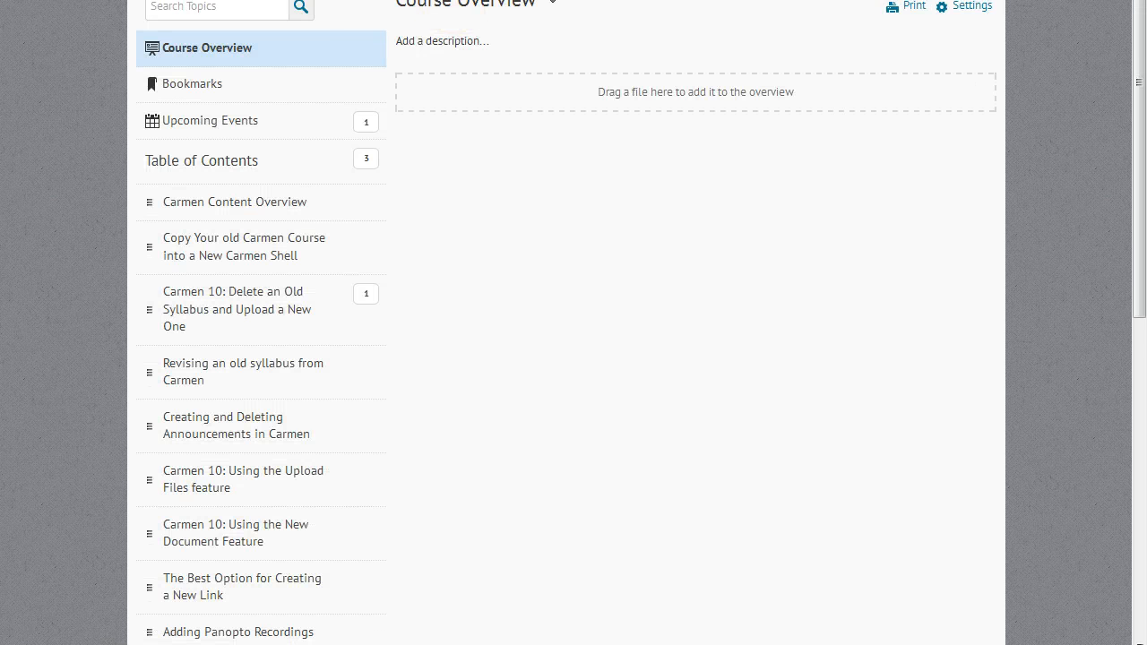
- Open the Creating Surveys module from the course's table of contents
scroll(362, 320, "down", 1)
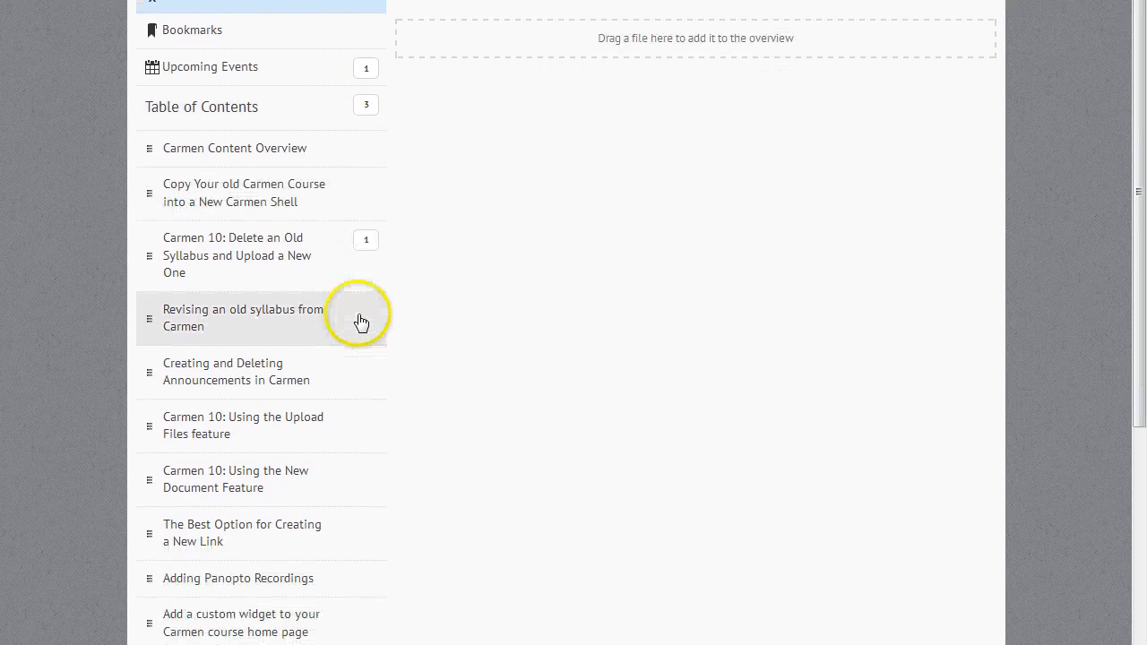
scroll(358, 322, "down", 5)
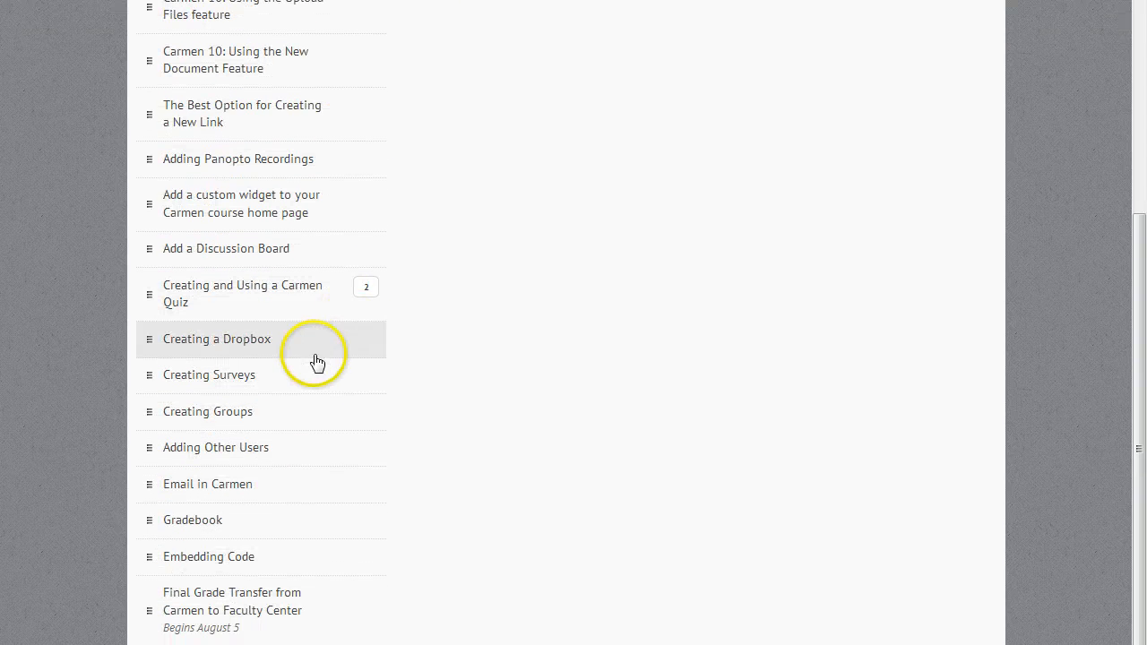
left_click(269, 385)
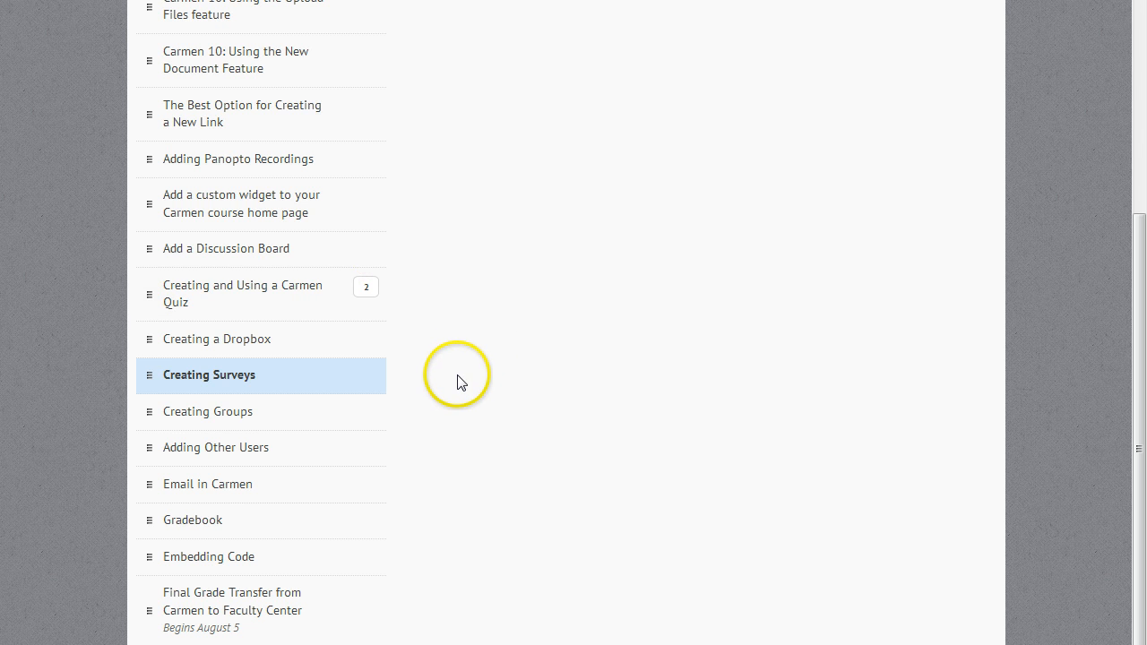
scroll(466, 382, "up", 6)
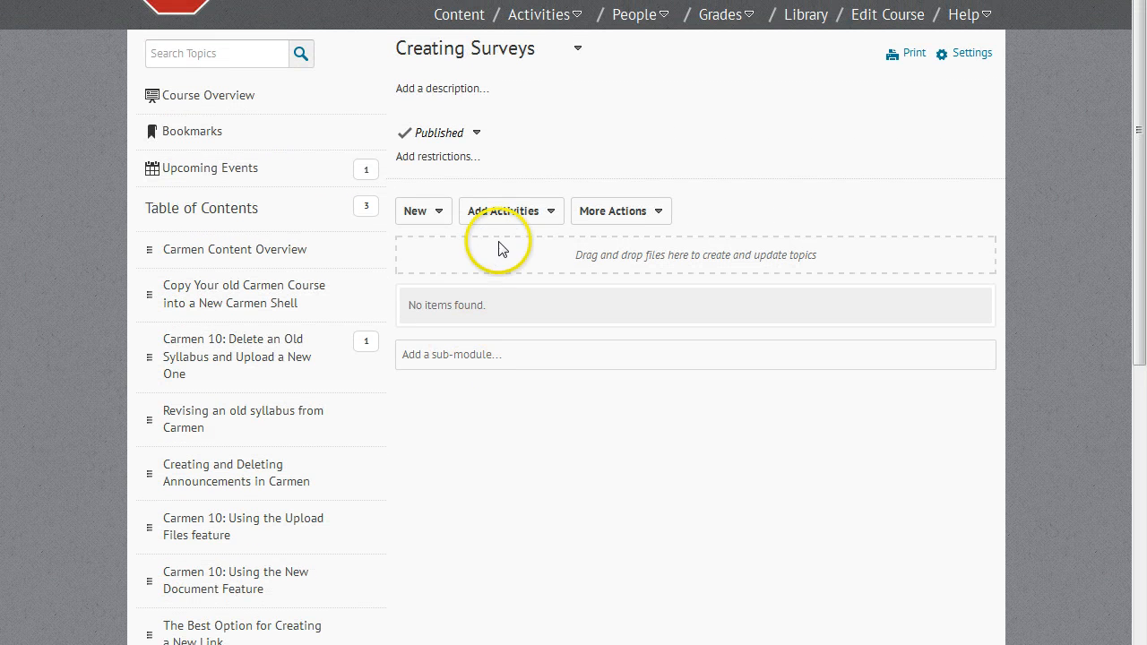
- Add the existing survey named Survey to the Creating Surveys module as a QuickLink activity
left_click(540, 215)
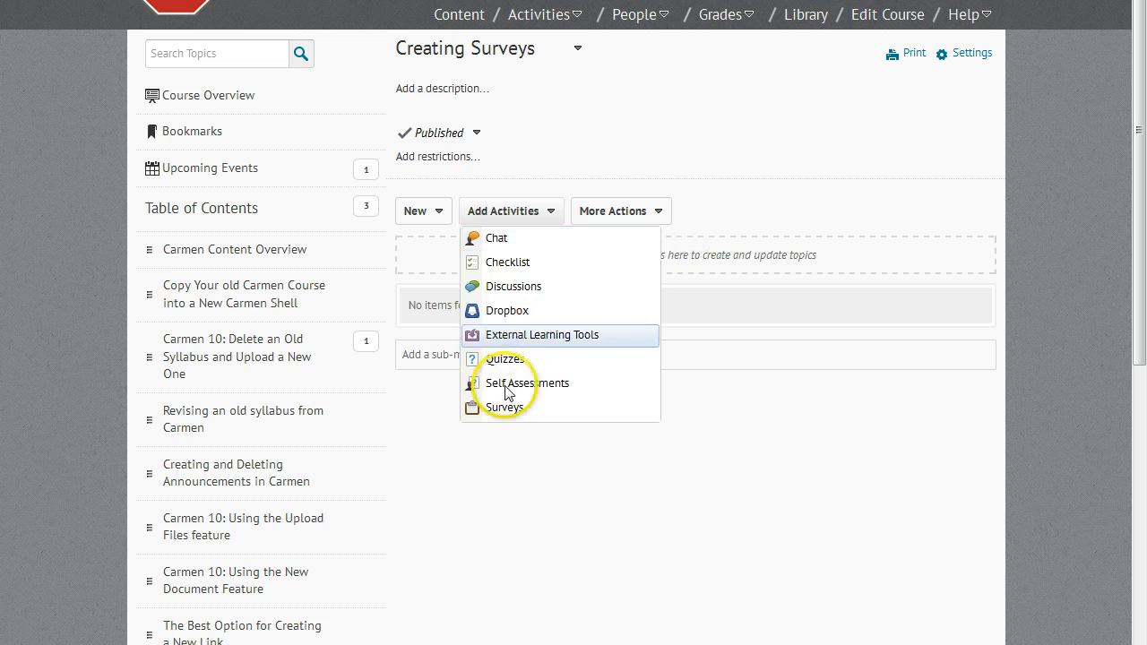
left_click(504, 407)
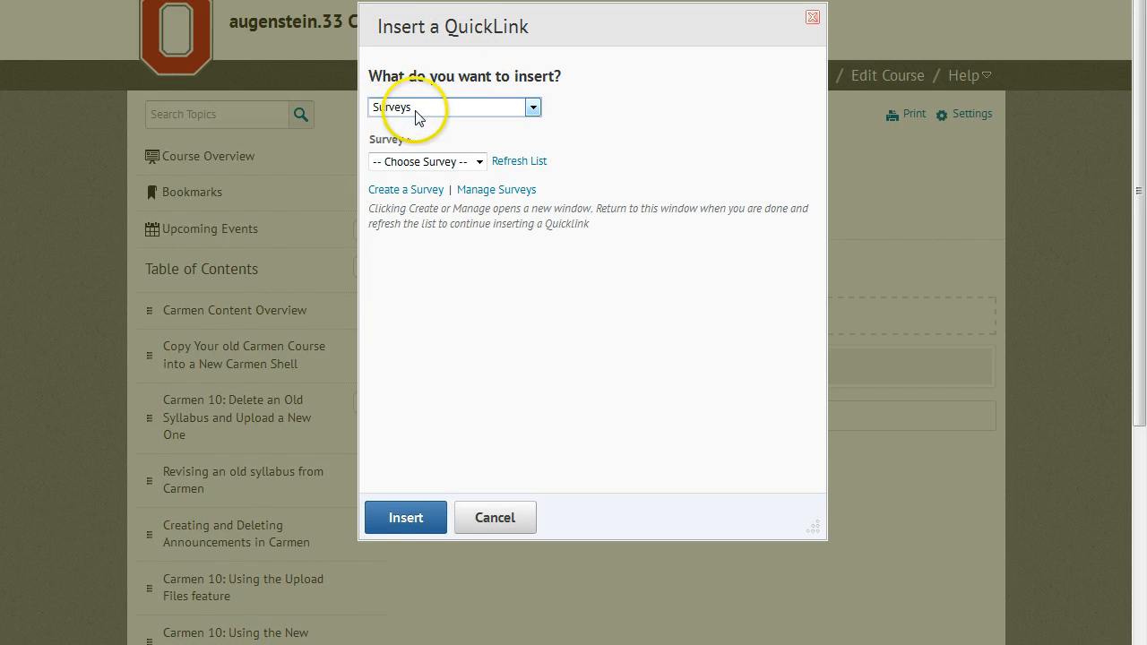
left_click(479, 162)
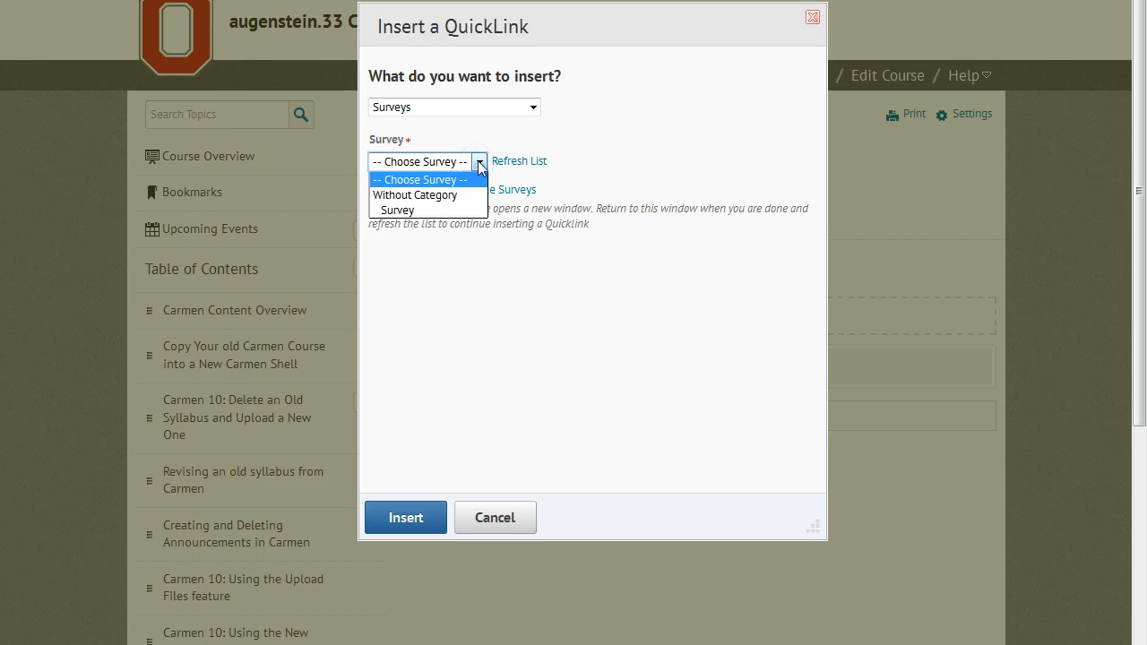
left_click(405, 210)
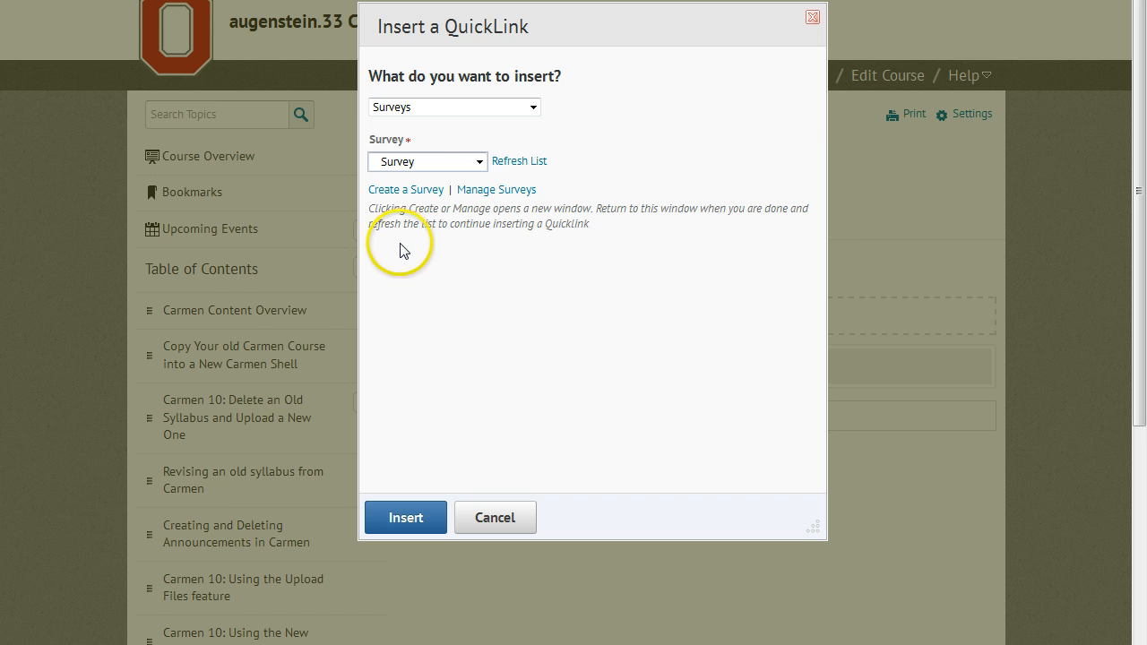
left_click(405, 518)
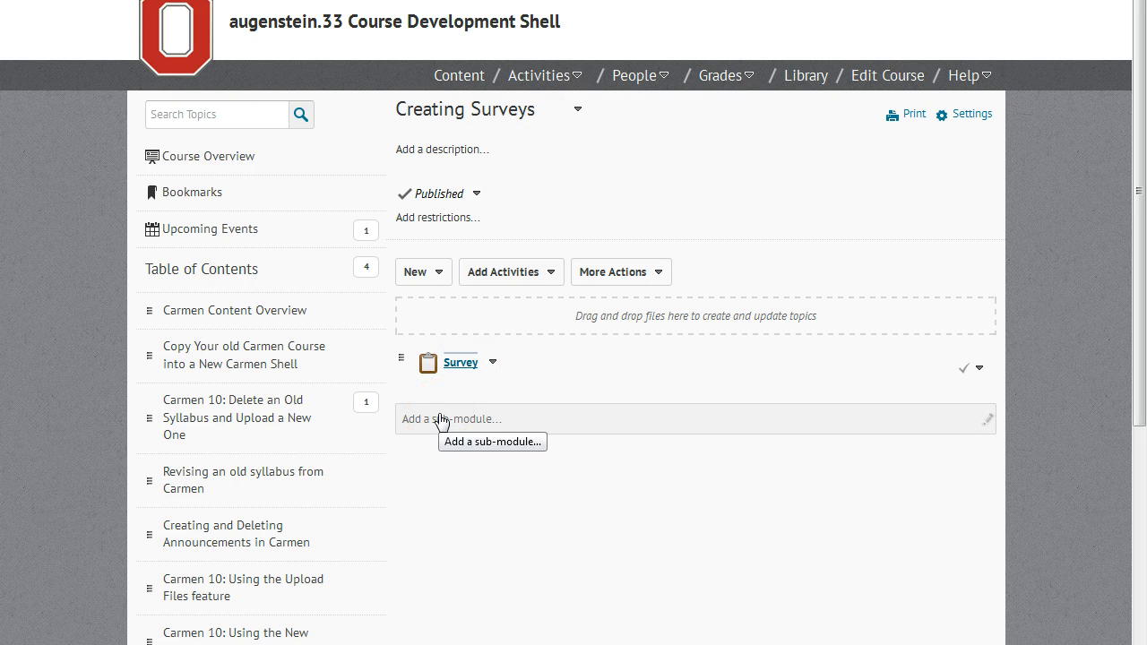
- Open the survey from the module and answer the syllabus statement with Strongly Agree
left_click(285, 323)
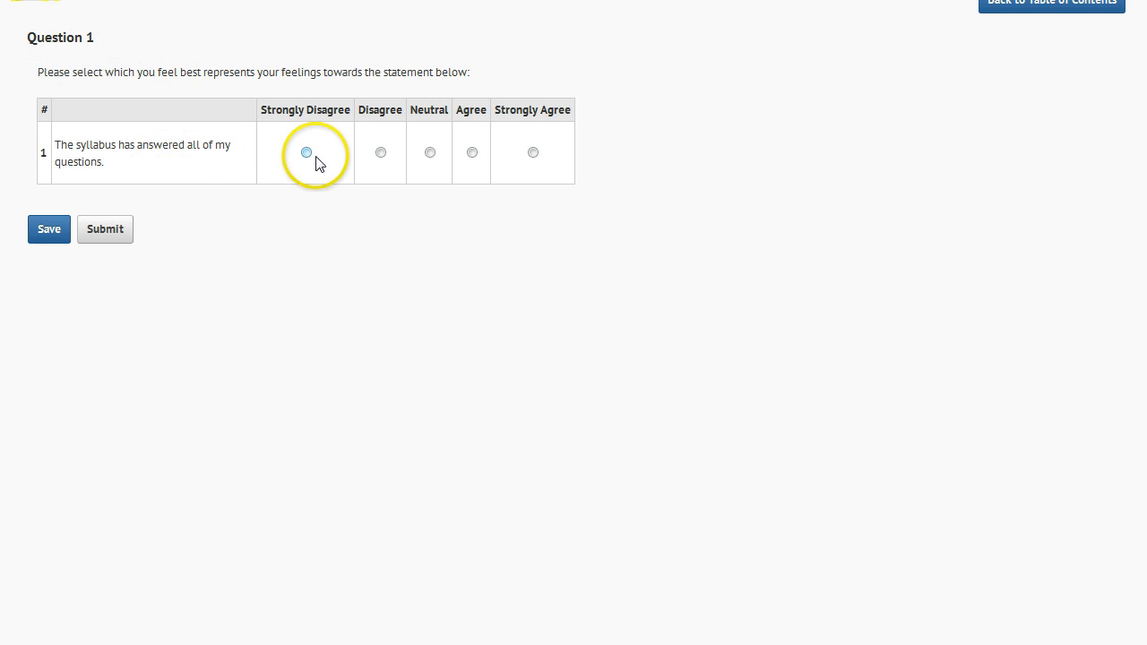
left_click(533, 154)
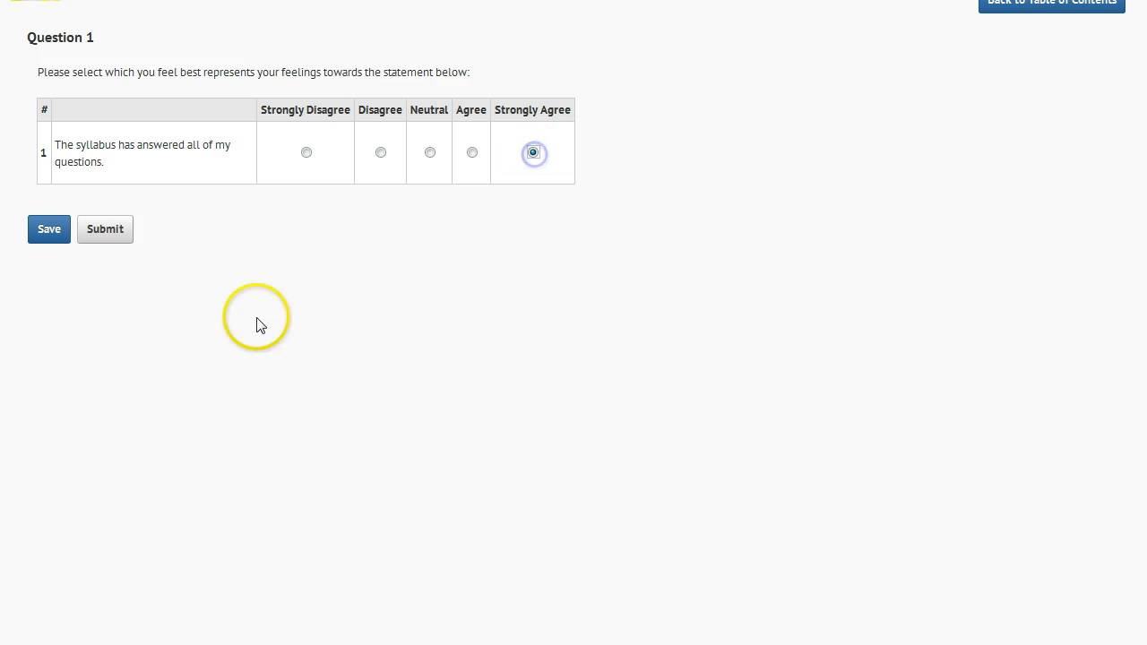